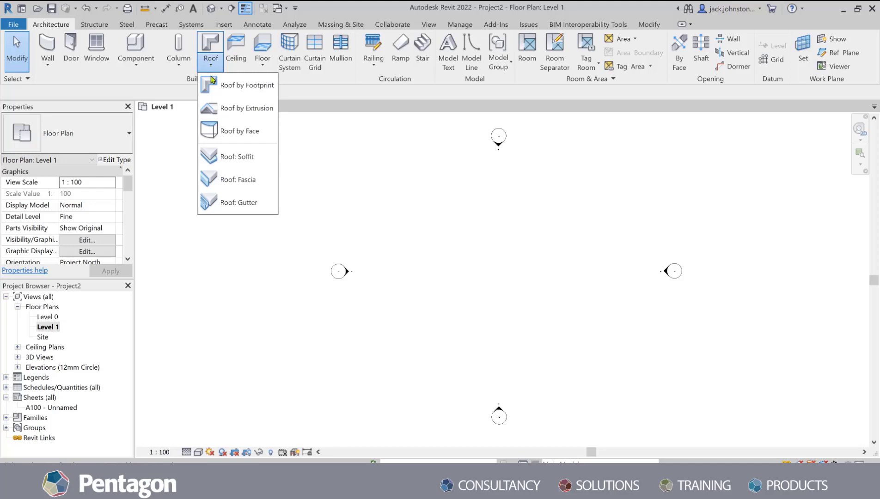
Start a roof by footprint on Level 1 and sketch a closed 5000 x 5000 mm square boundary with lines
click(246, 86)
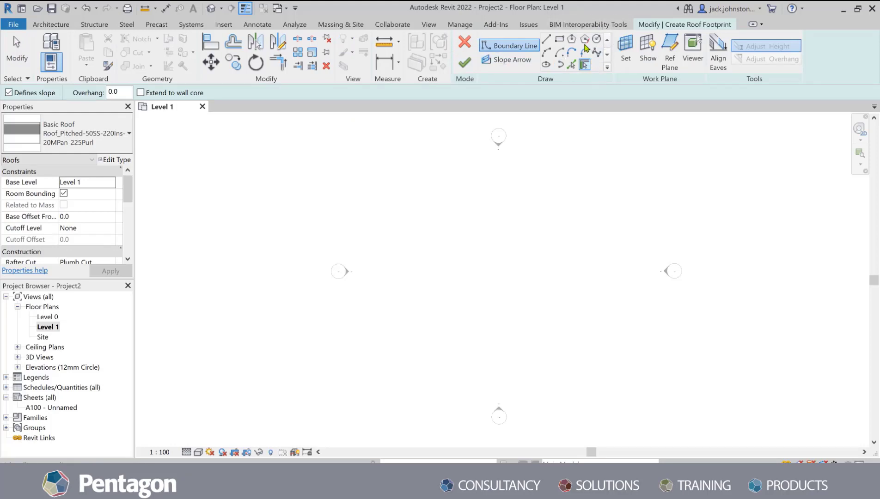
click(546, 40)
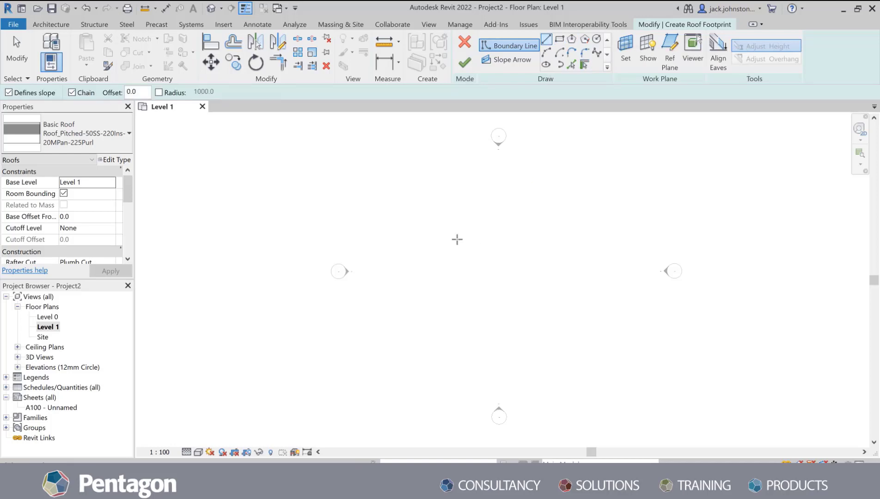
click(442, 225)
text(50)
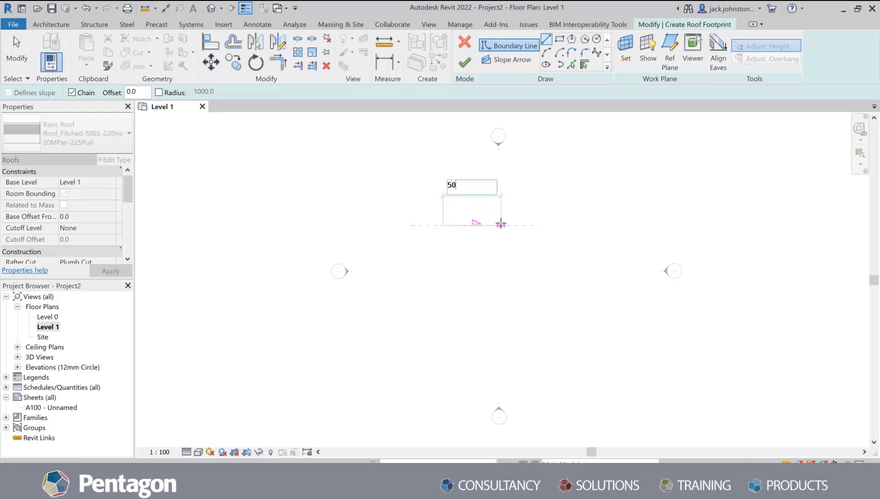
text(00)
key(Return)
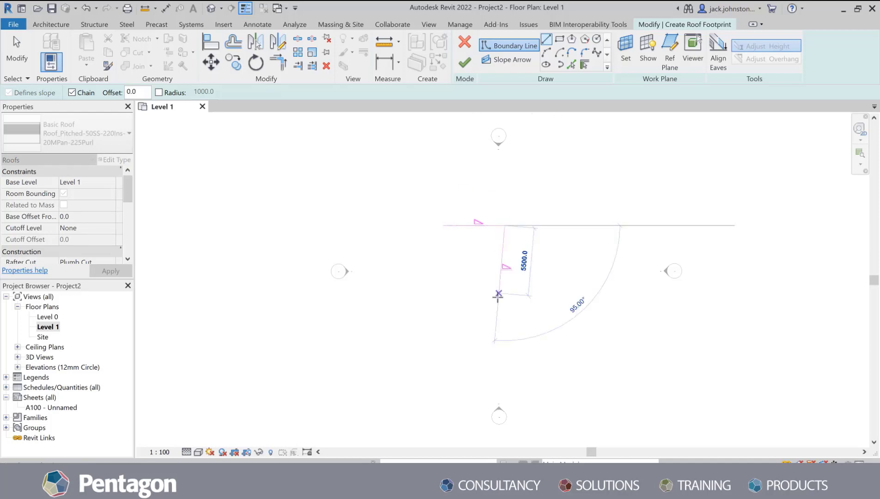
text(5000)
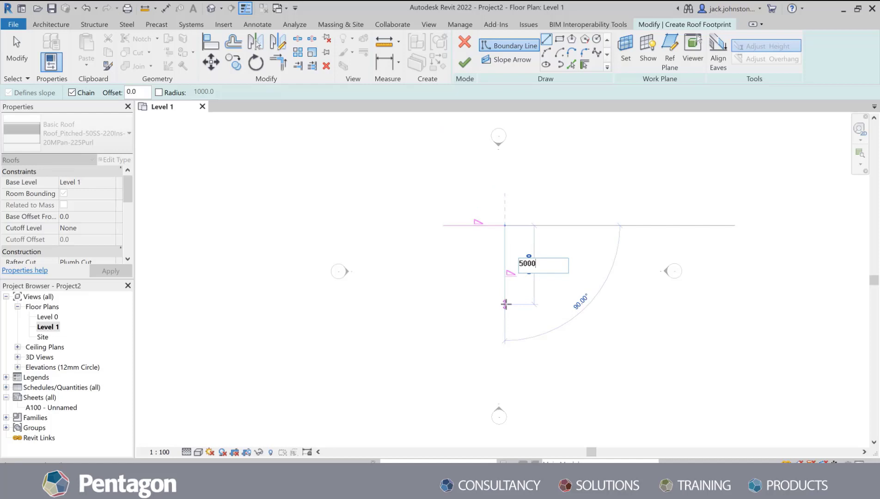
key(Return)
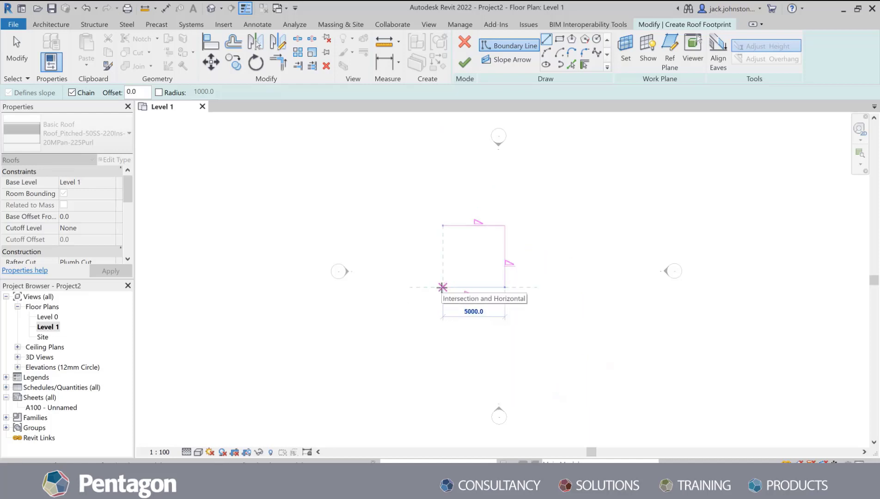
click(442, 287)
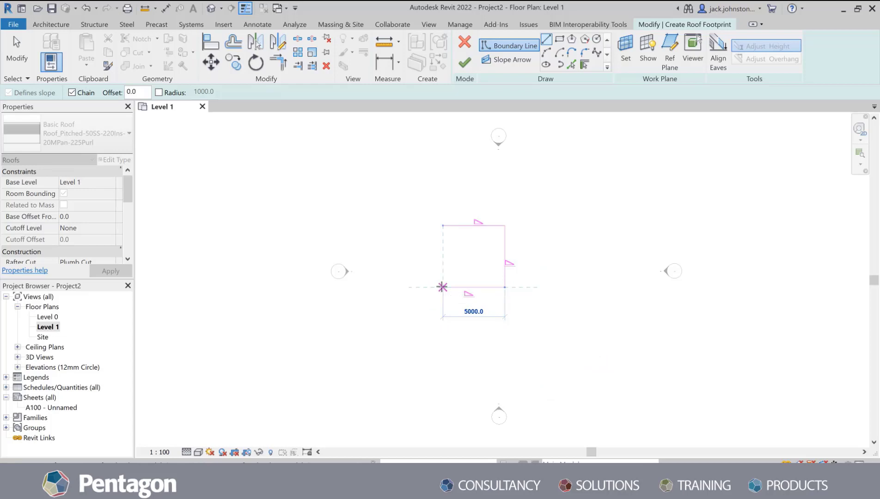
click(442, 225)
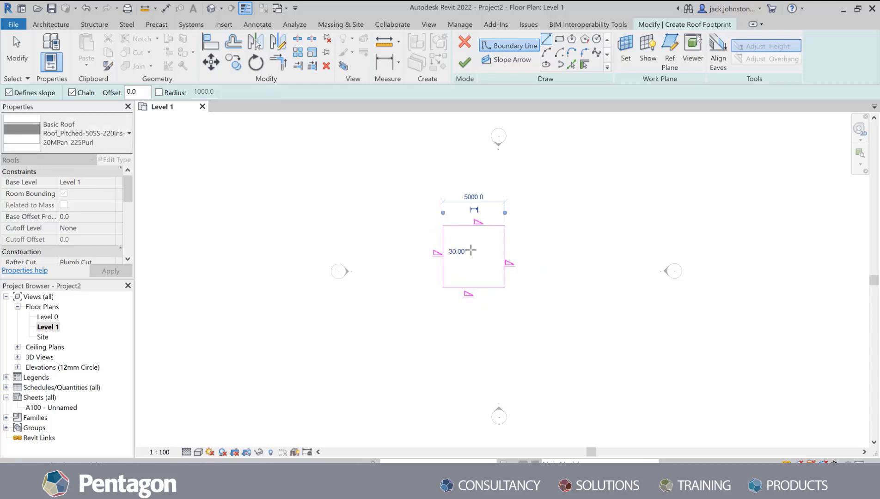
key(Escape)
key(Escape)
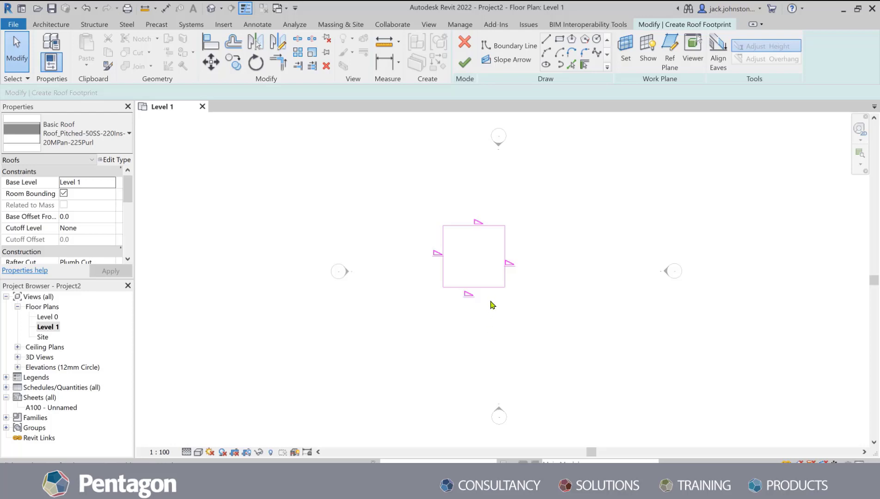
Remove the slope definition from the north and south boundary edges and finish the roof as a gable
mouse_move(492, 308)
mouse_down()
mouse_move(468, 300)
mouse_move(457, 203)
mouse_up()
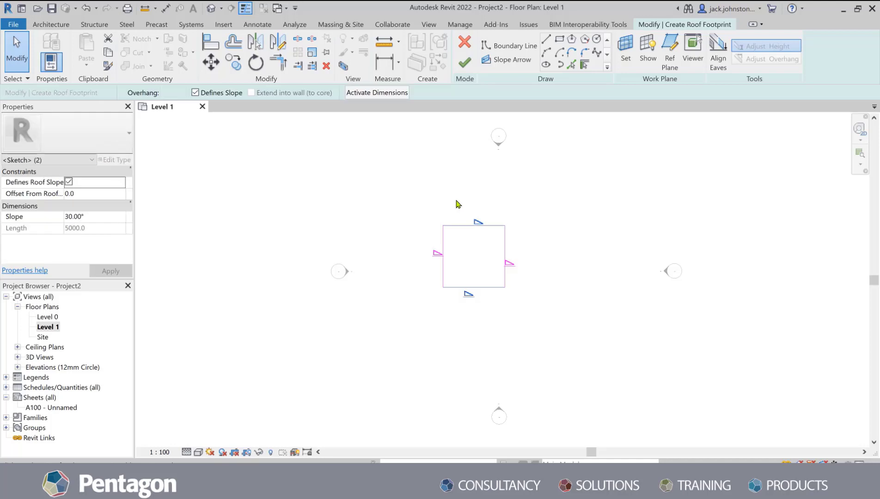
click(199, 93)
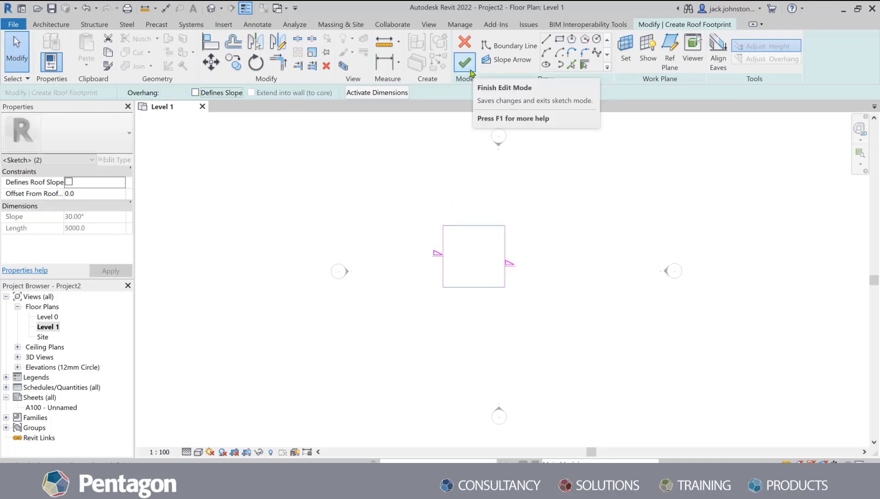
click(470, 71)
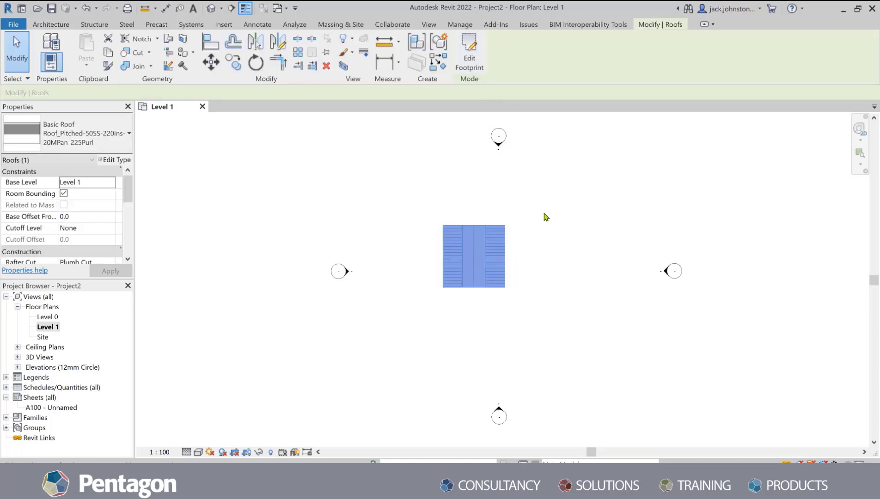
click(547, 242)
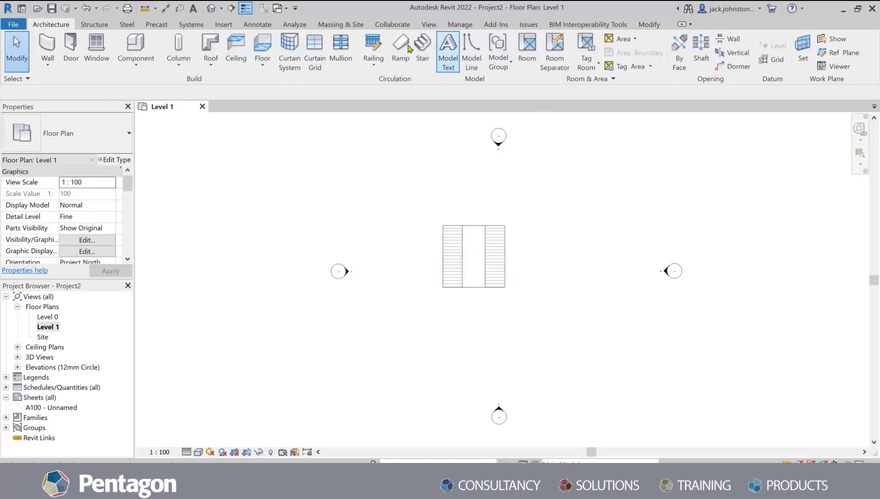
Open the default 3D view and inspect the gable roof from several sides
click(428, 24)
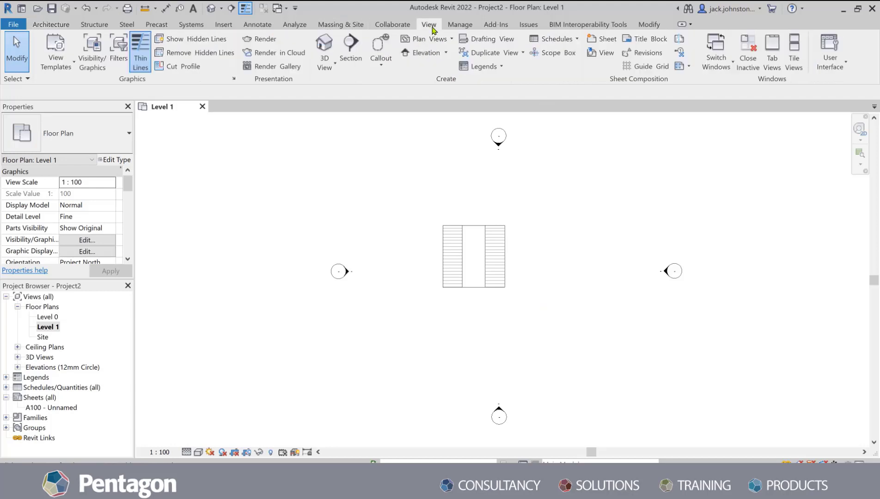
click(322, 47)
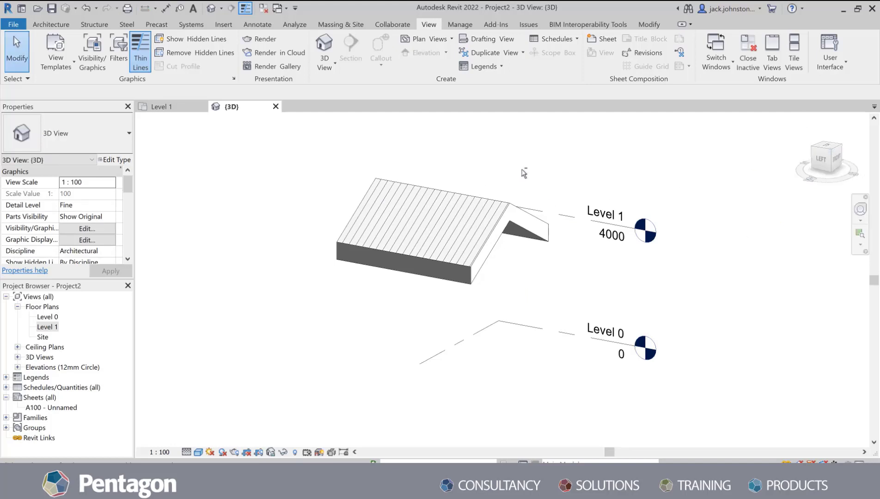
shift+middle_drag(522, 173, 379, 175)
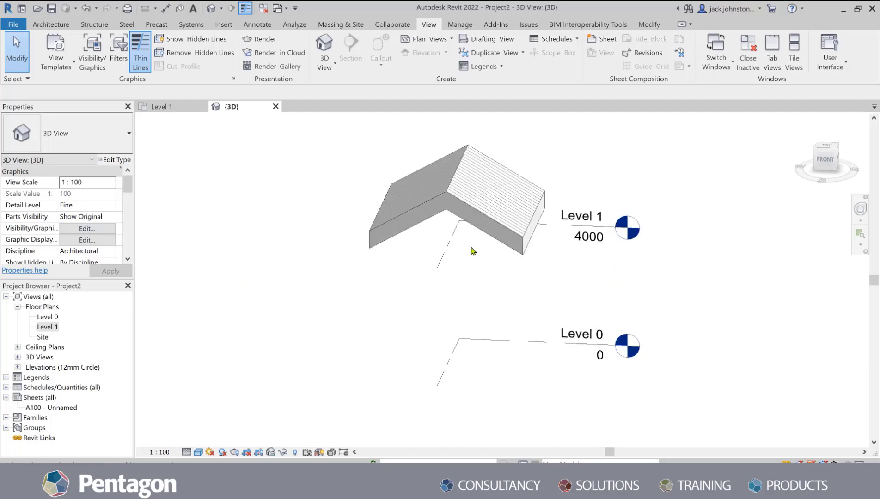
shift+middle_drag(592, 173, 647, 176)
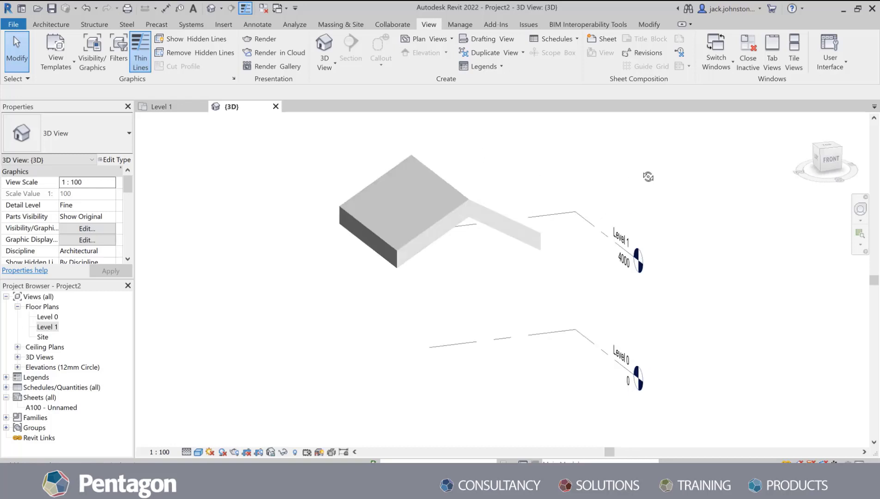
Raise the roof's ridge freehand in the 3D view to steepen both slopes to about 35.8°
click(455, 189)
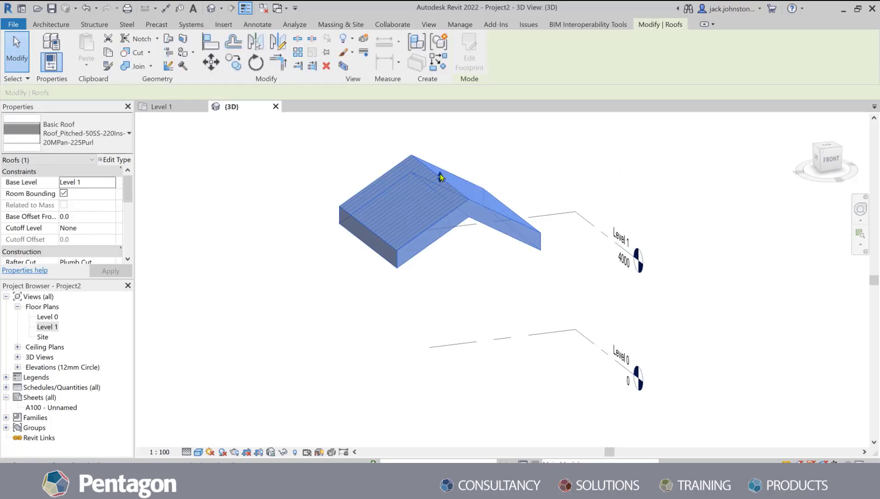
mouse_move(440, 177)
mouse_down()
mouse_move(441, 149)
mouse_move(445, 171)
mouse_up()
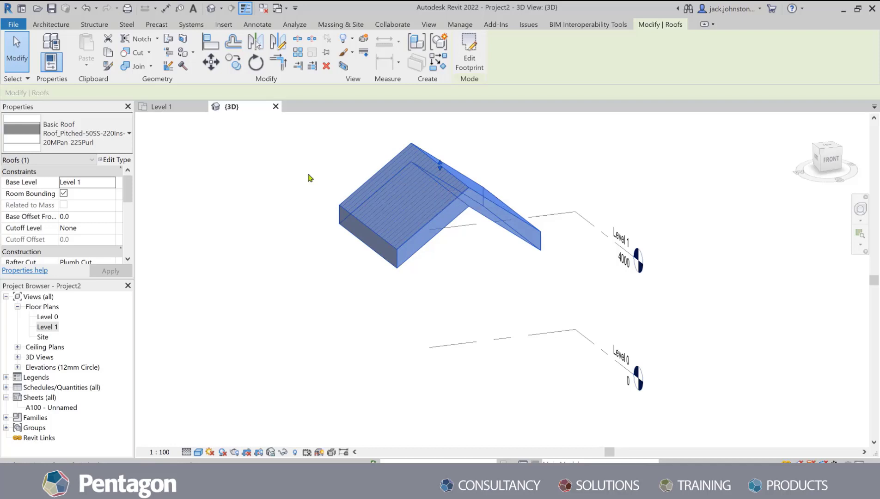
Edit the roof's footprint in the Level 1 plan and set the east edge's slope to 20°
click(181, 110)
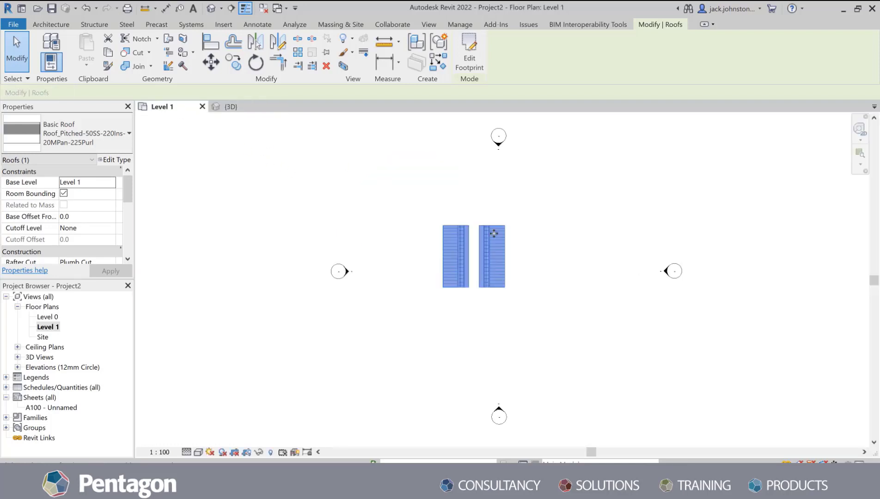
click(468, 69)
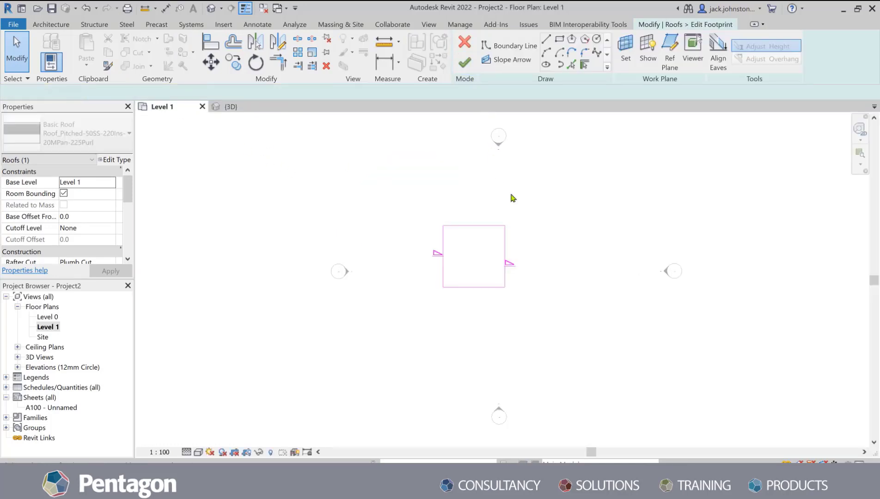
click(505, 252)
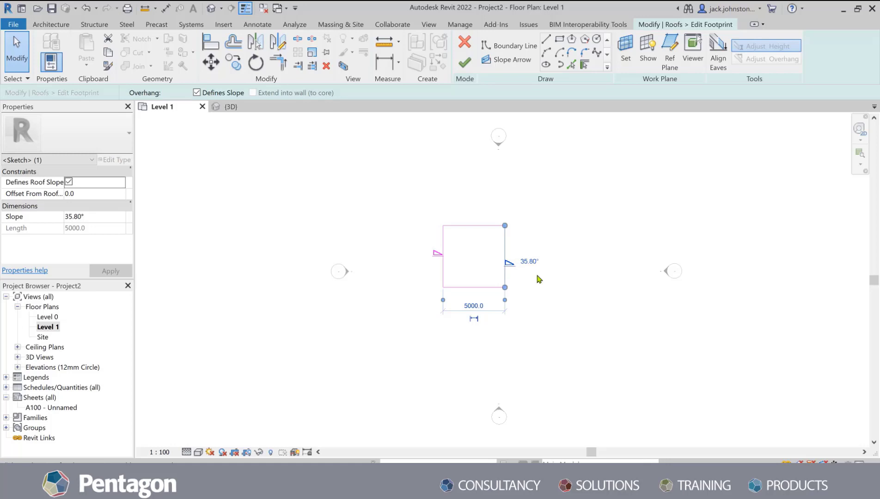
click(114, 218)
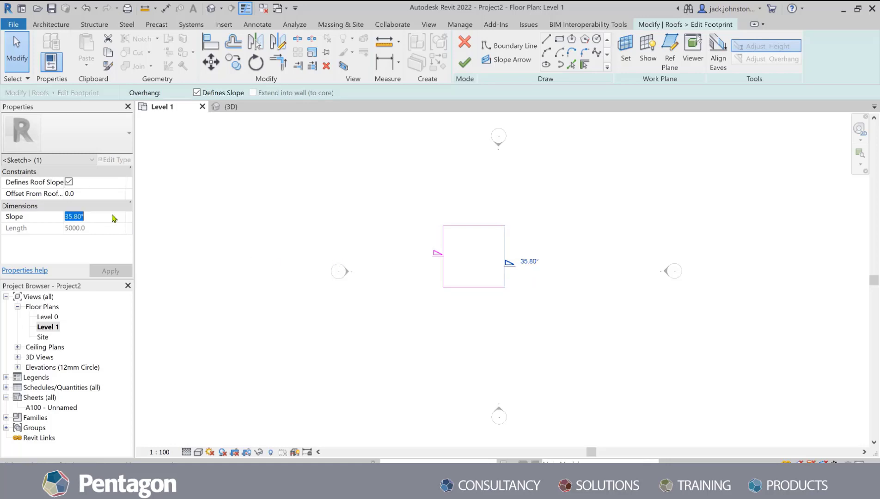
key(BackSpace)
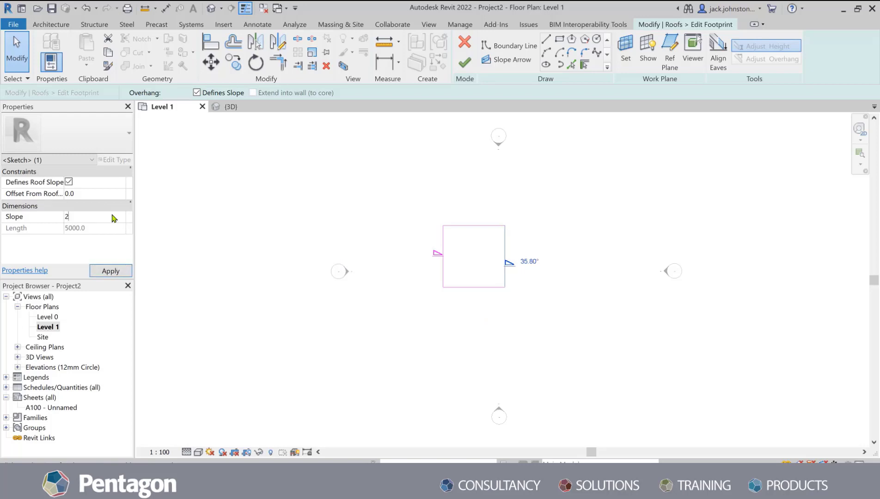
click(111, 271)
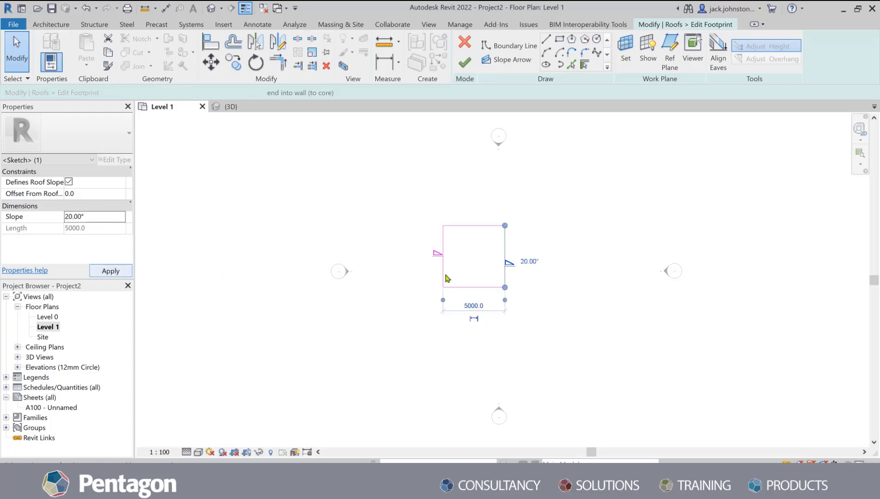
Set the west edge's slope to 20° and finish editing the roof footprint
click(442, 267)
click(457, 251)
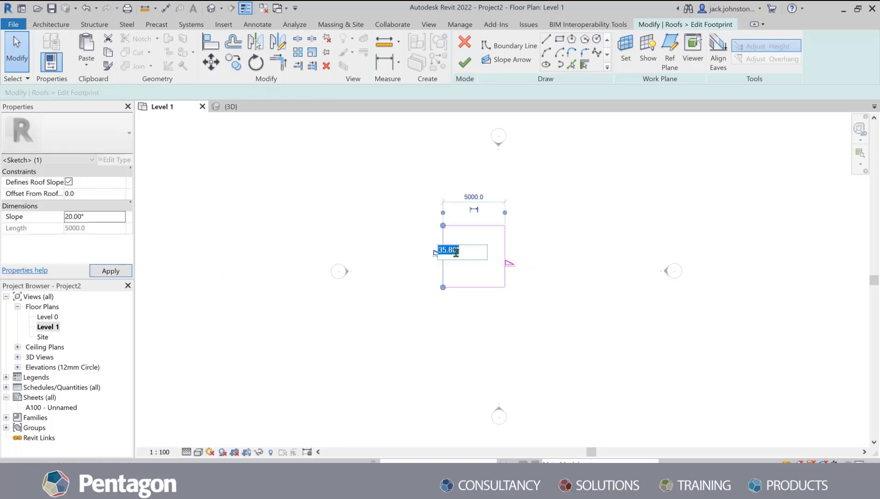
text(20)
key(Return)
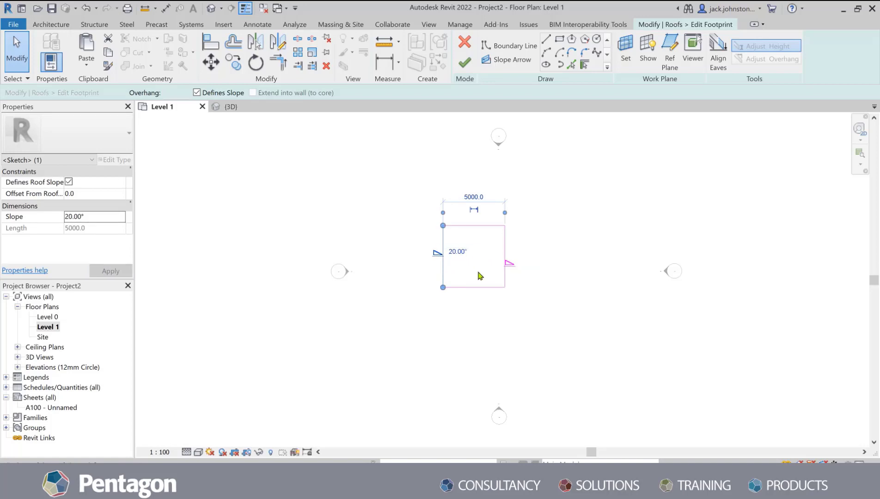
click(464, 63)
click(533, 274)
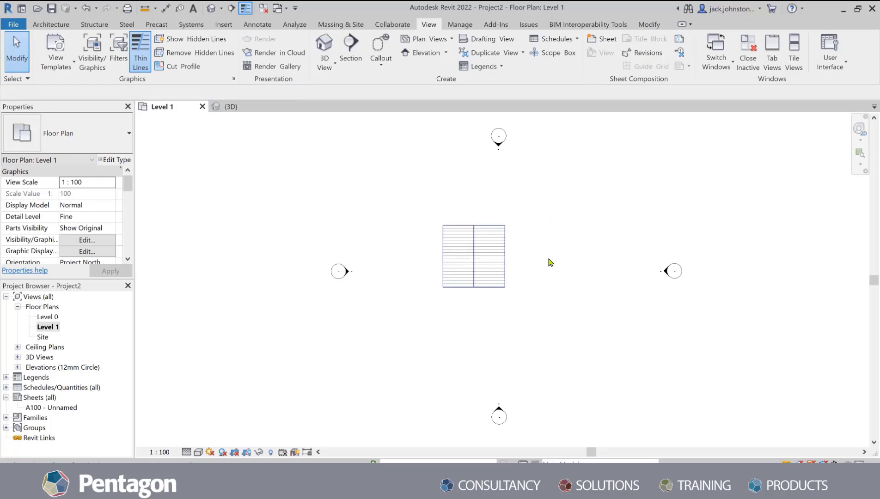
Tile the Level 1 plan and 3D views side by side and zoom each to fit its contents
key(w)
key(t)
right_click(692, 253)
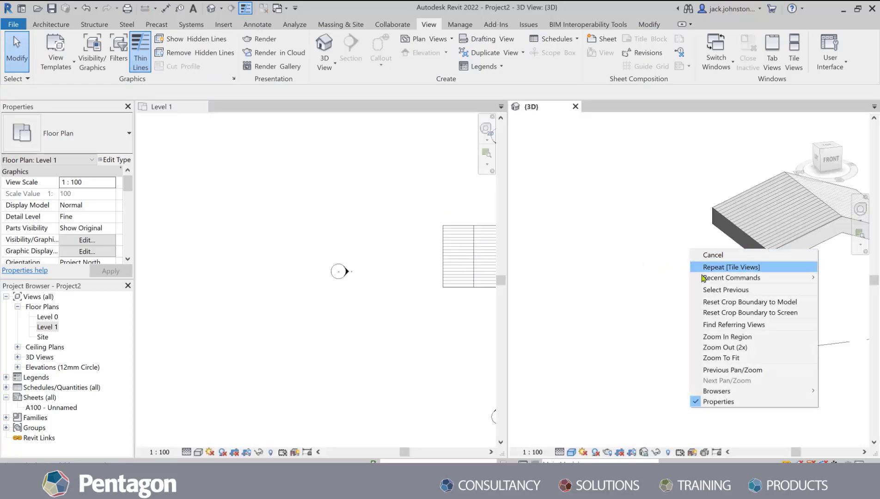
click(736, 358)
right_click(401, 362)
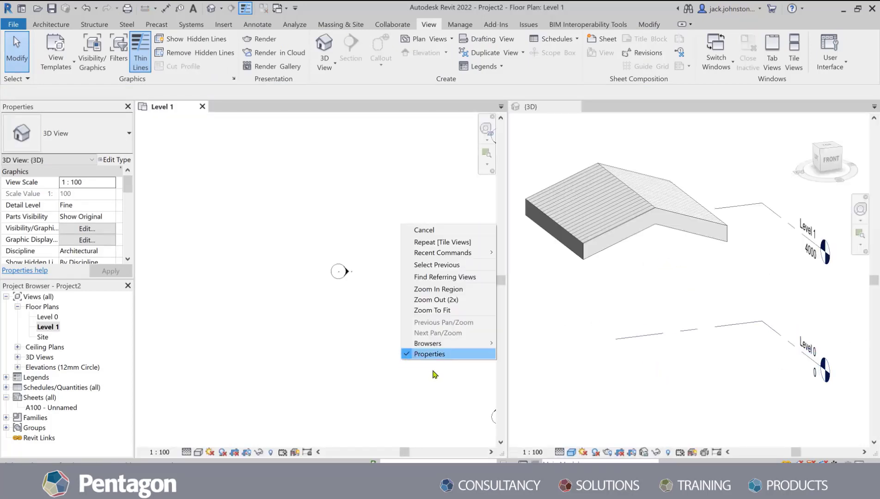
click(443, 311)
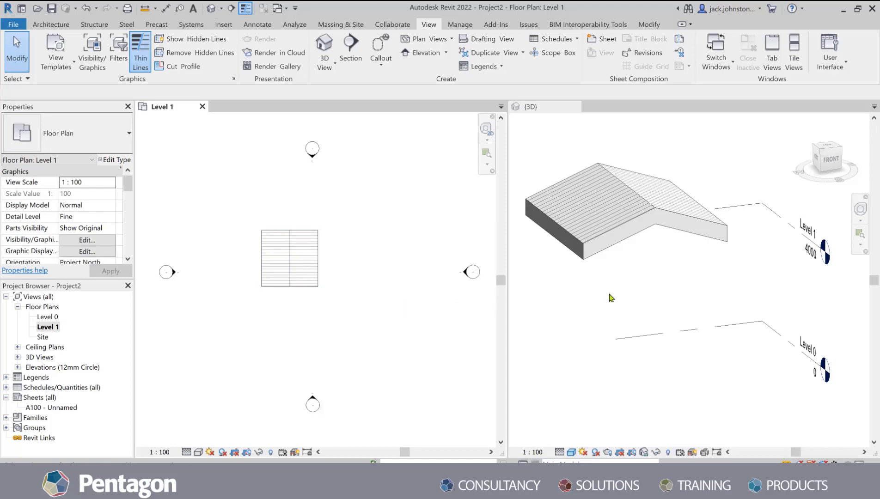
click(667, 292)
mouse_move(667, 292)
shift+middle_down()
mouse_move(614, 262)
mouse_move(710, 244)
mouse_move(737, 286)
mouse_move(650, 306)
shift+middle_up()
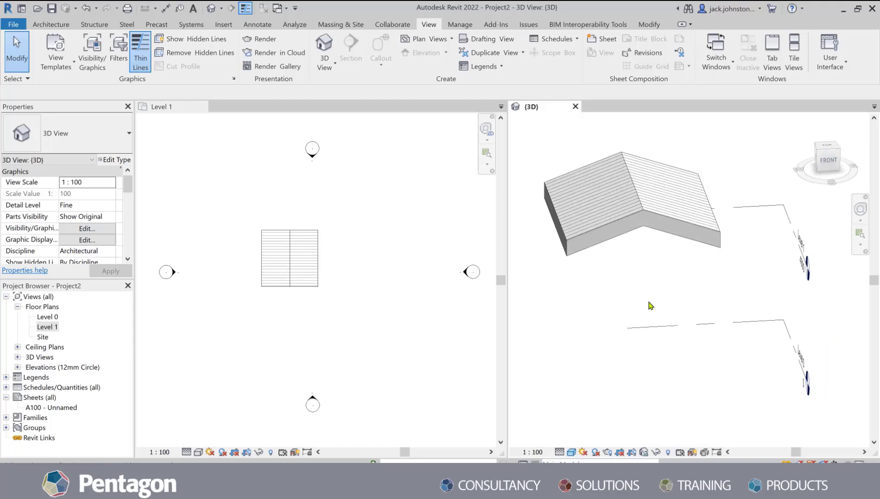
scroll(651, 300, down, 2)
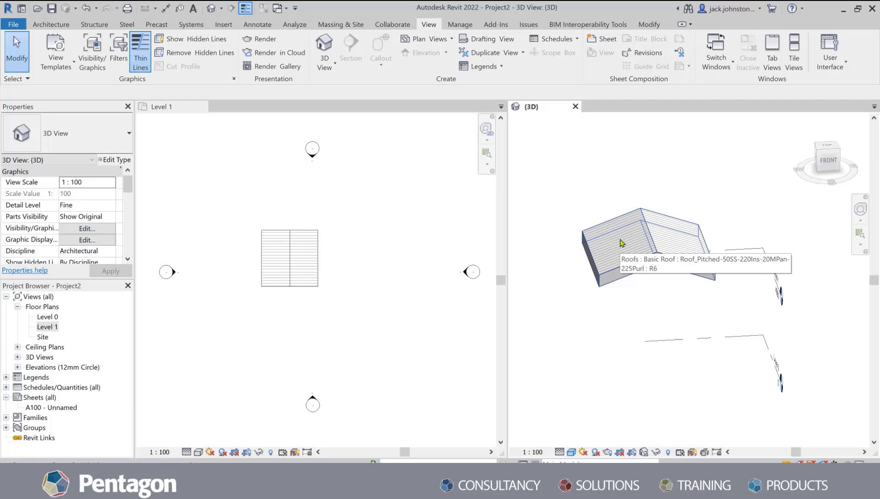
Edit the roof's footprint so its north and south edges also define a slope at 30°, and finish the edit
click(313, 262)
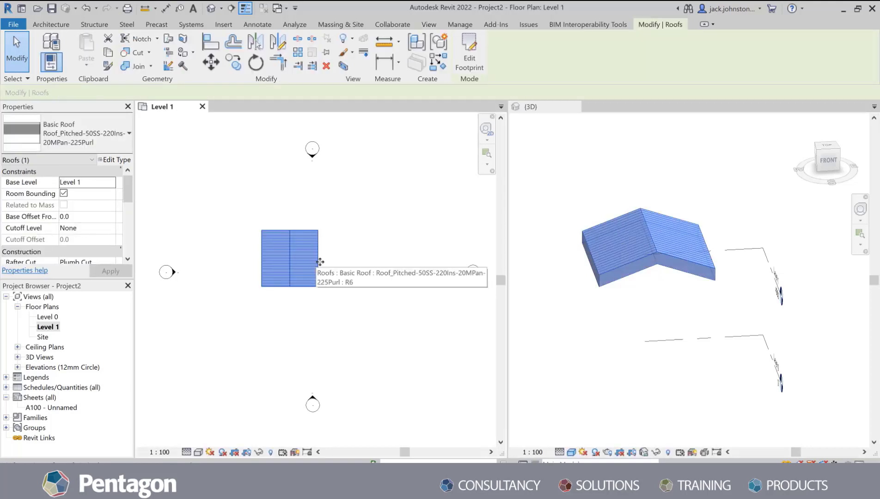
click(469, 52)
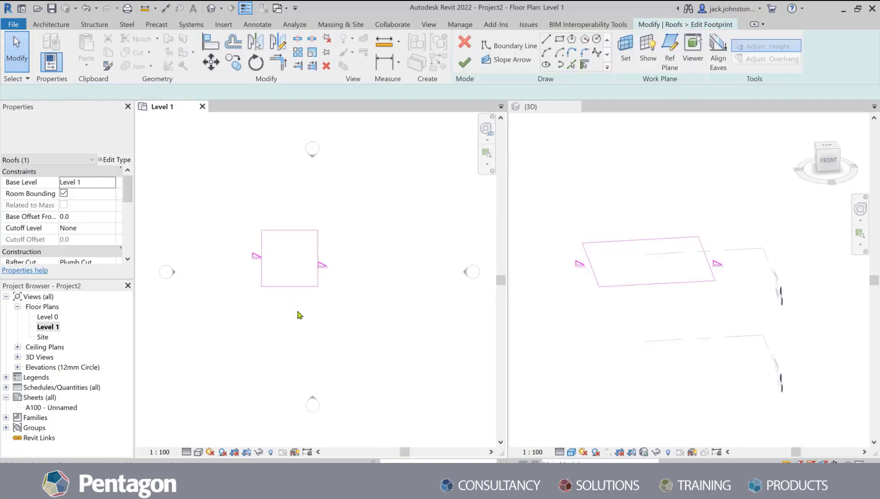
drag(299, 315, 284, 216)
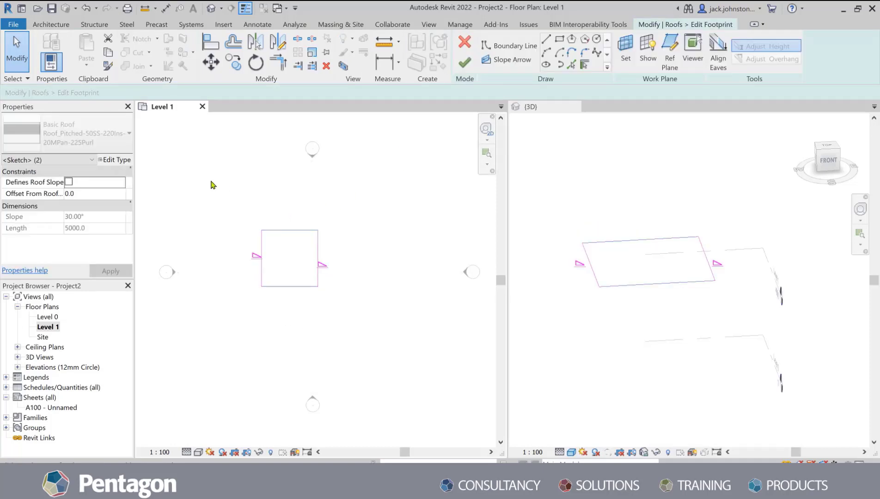
click(70, 182)
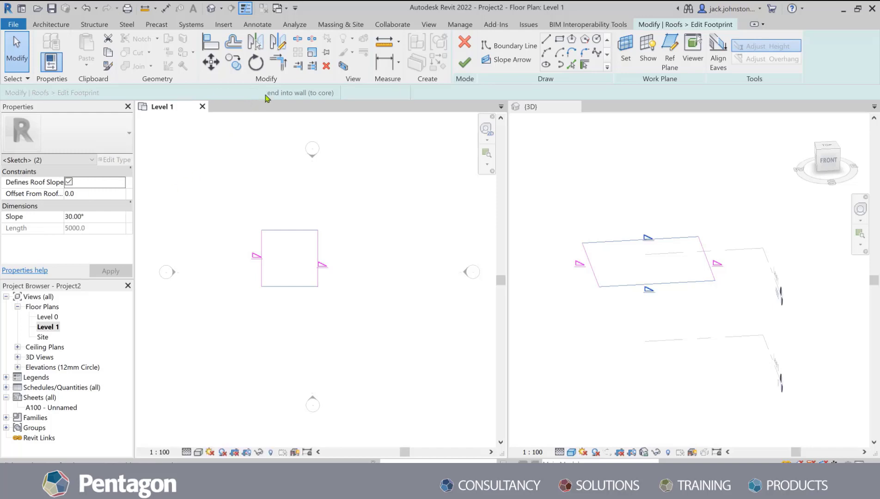
click(465, 63)
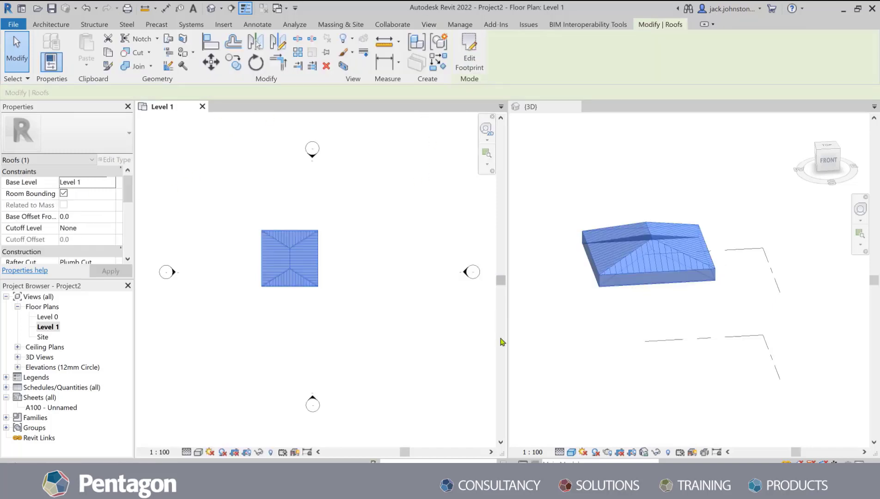
Change the roof's type to the tiled Roof_Pitched_38Tile-25Bat type in the 3D view and deselect the roof
click(601, 339)
click(705, 188)
shift+middle_drag(657, 242, 710, 285)
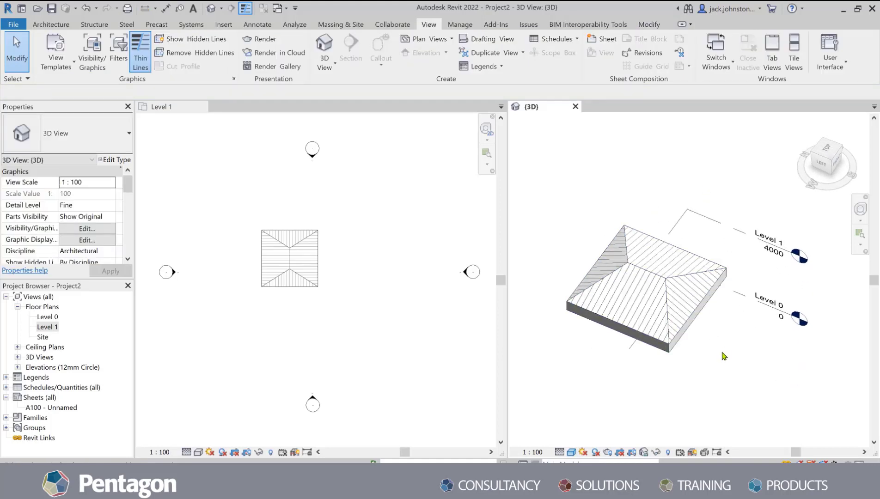
shift+middle_drag(723, 355, 681, 310)
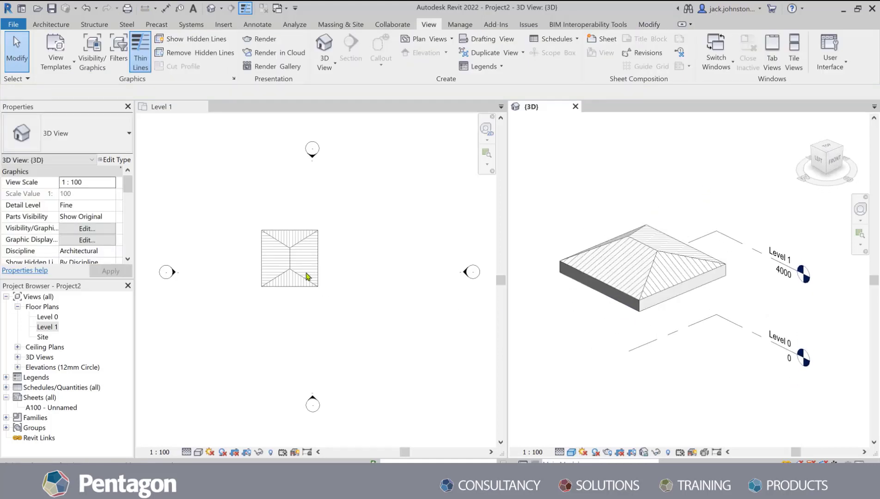
click(660, 278)
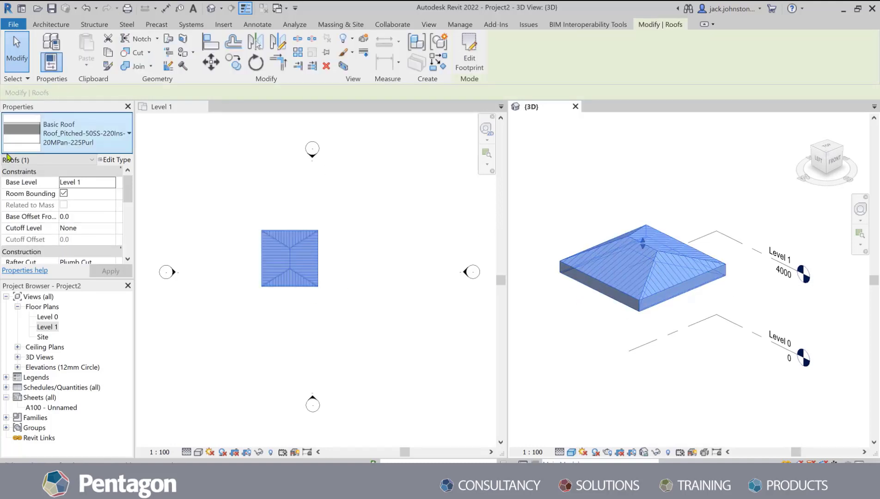
click(120, 146)
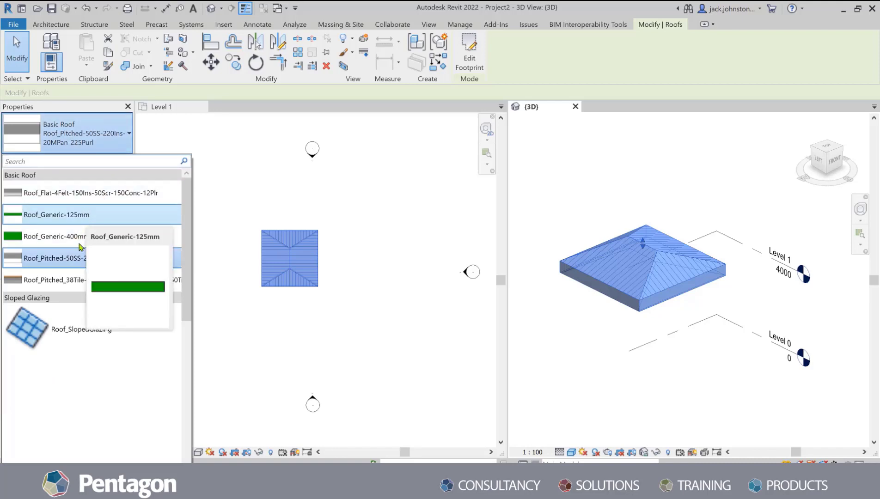
click(73, 280)
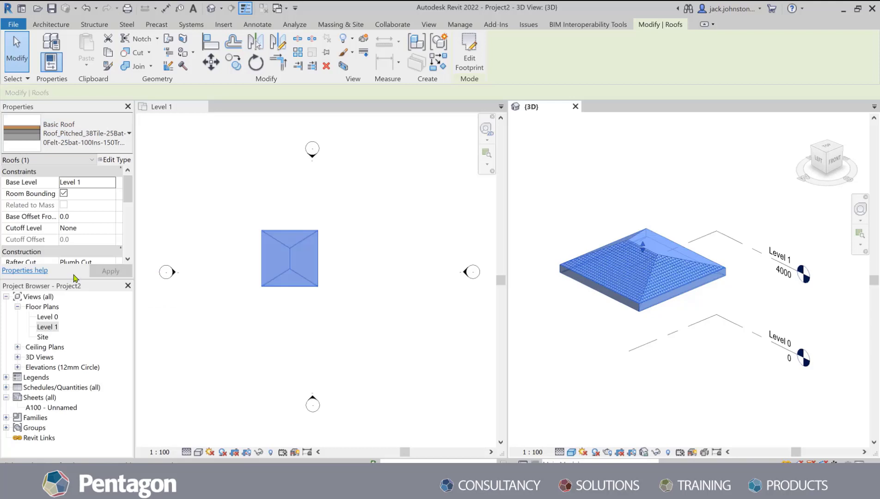
click(597, 322)
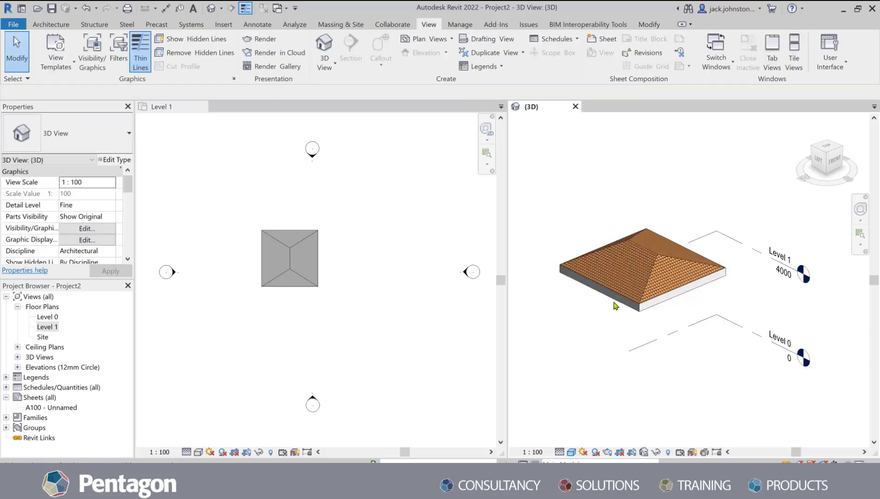
click(106, 134)
click(80, 134)
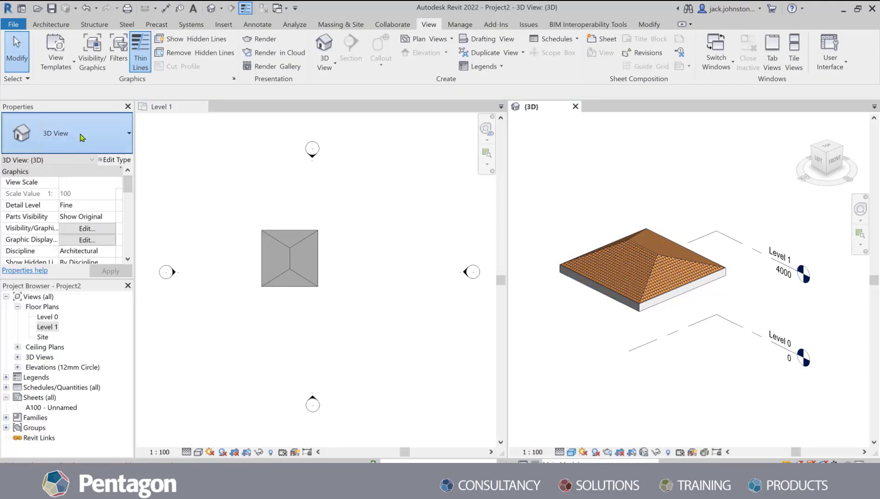
Switch the roof's base level to Level 0 and return it to Level 1, applying each change
click(627, 301)
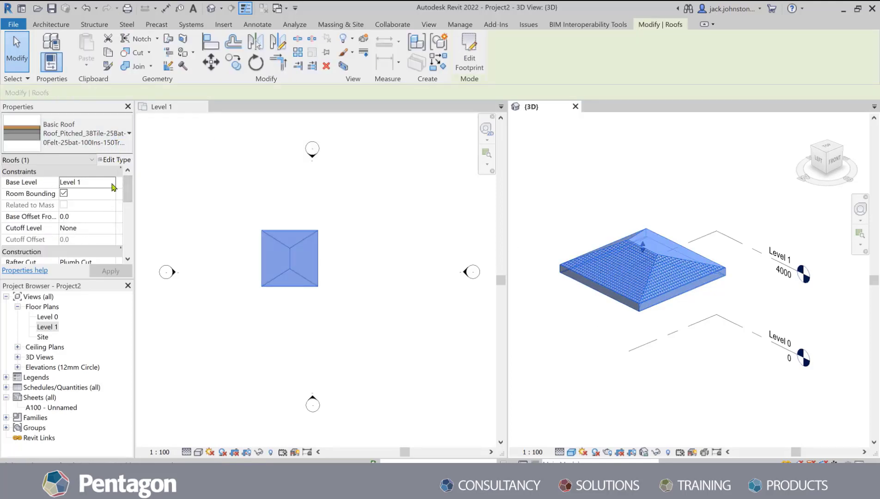
click(111, 183)
click(84, 195)
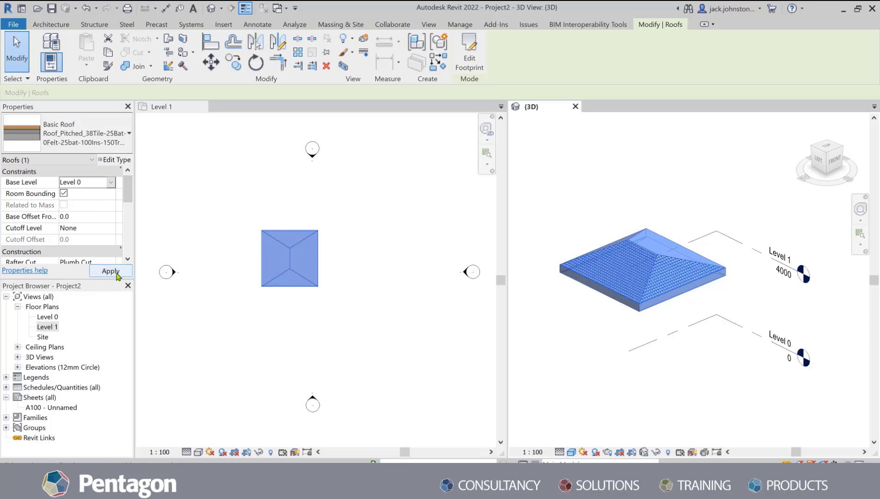
click(116, 274)
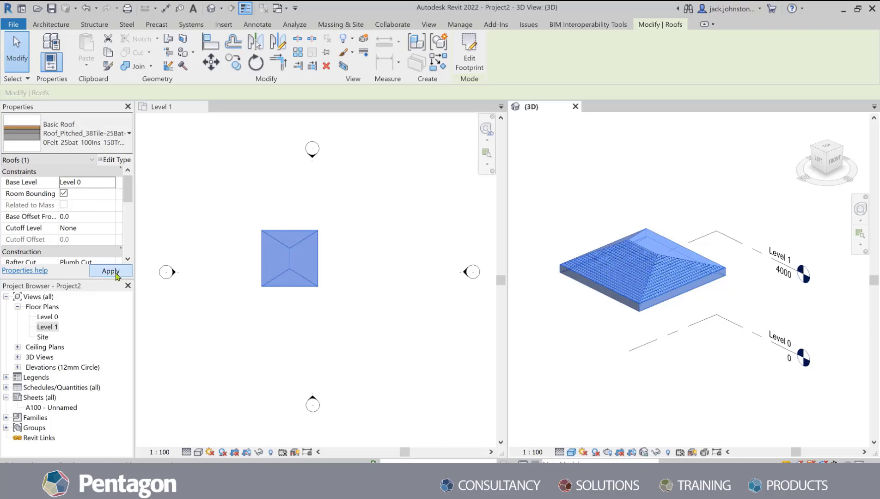
click(112, 186)
click(79, 207)
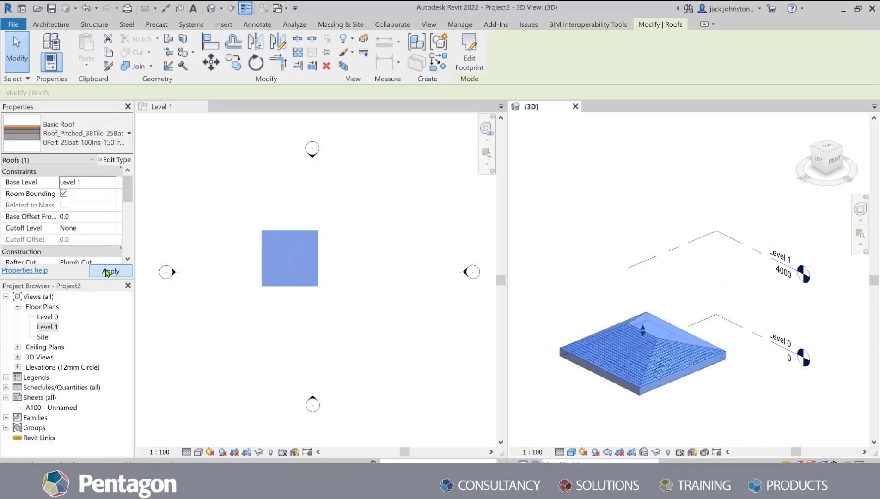
click(106, 272)
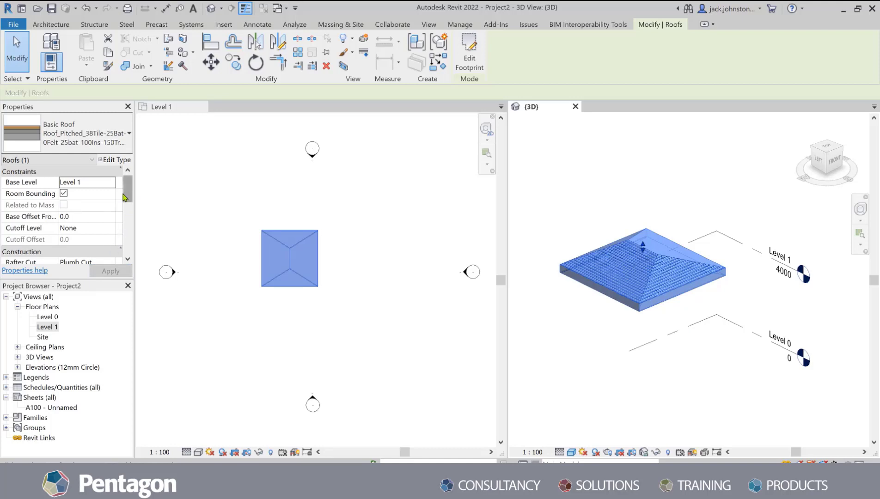
scroll(128, 198, down, 2)
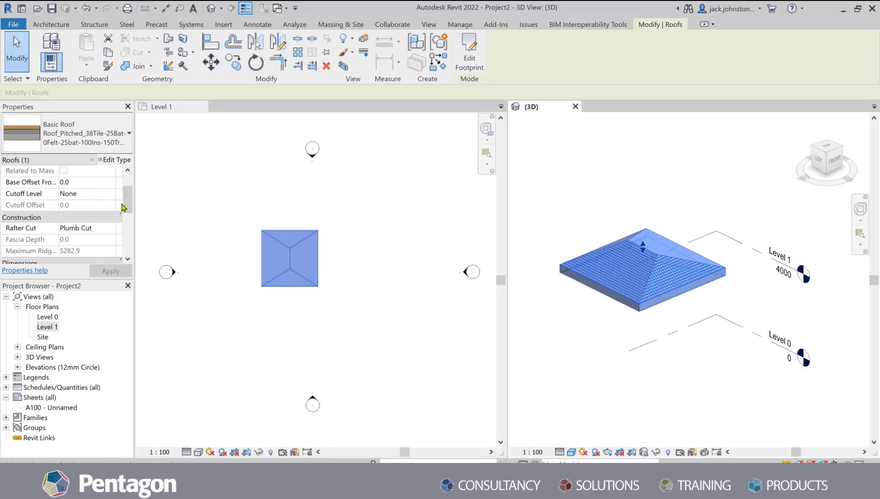
scroll(123, 208, down, 2)
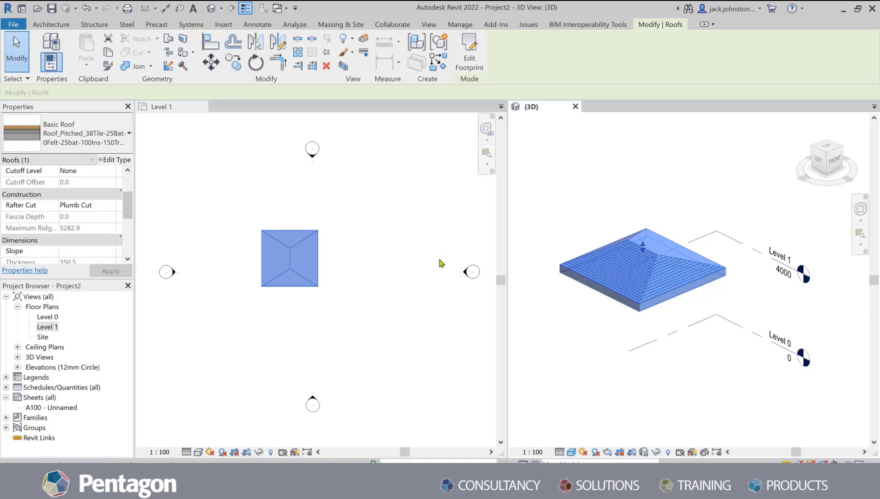
scroll(128, 222, down, 5)
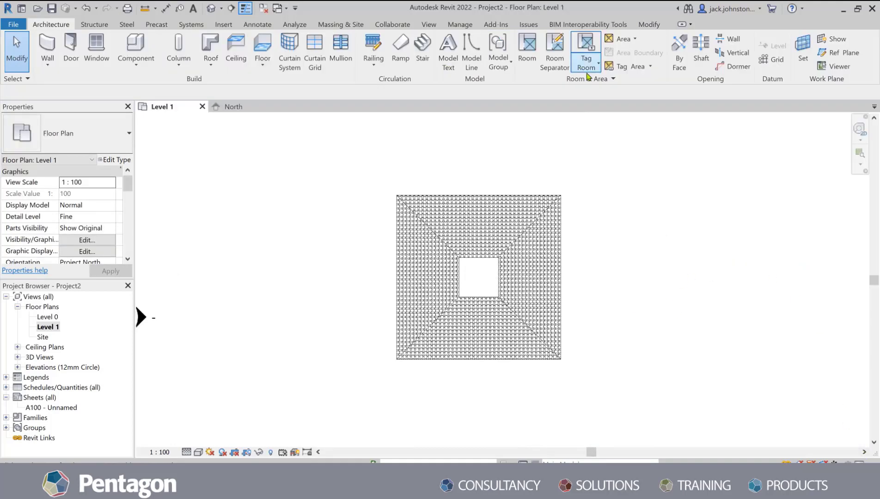
Open the 3D view and tile it with the Level 1 plan and North elevation, fitting the roof in view
click(430, 24)
click(324, 44)
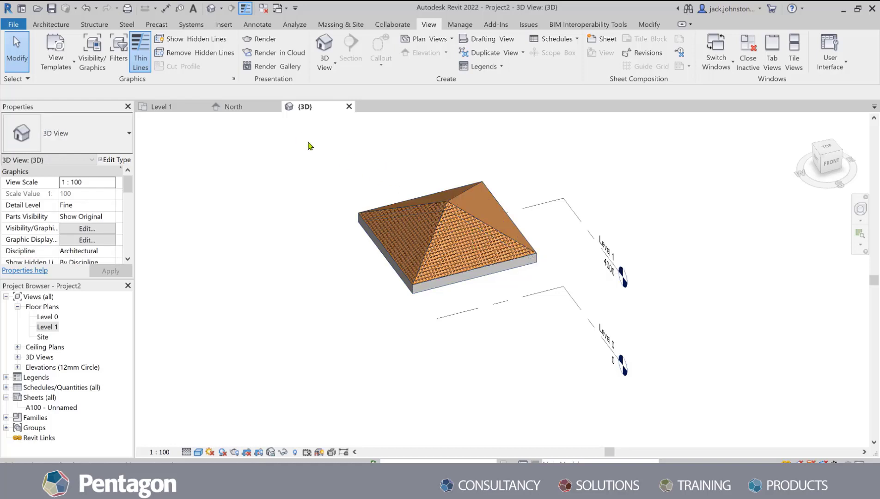
key(w)
key(t)
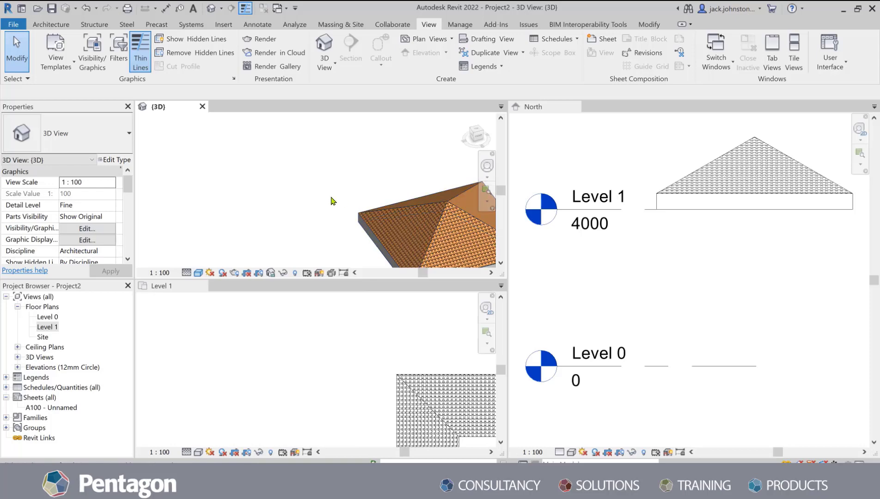
scroll(354, 348, down, 6)
scroll(373, 398, up, 4)
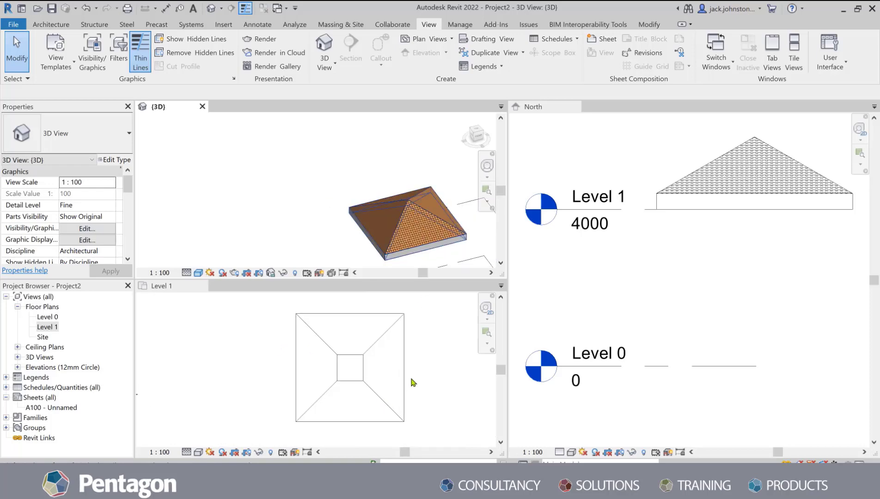
Edit the roof's footprint in the Level 1 plan and split its south edge 1500 mm from each end
click(349, 364)
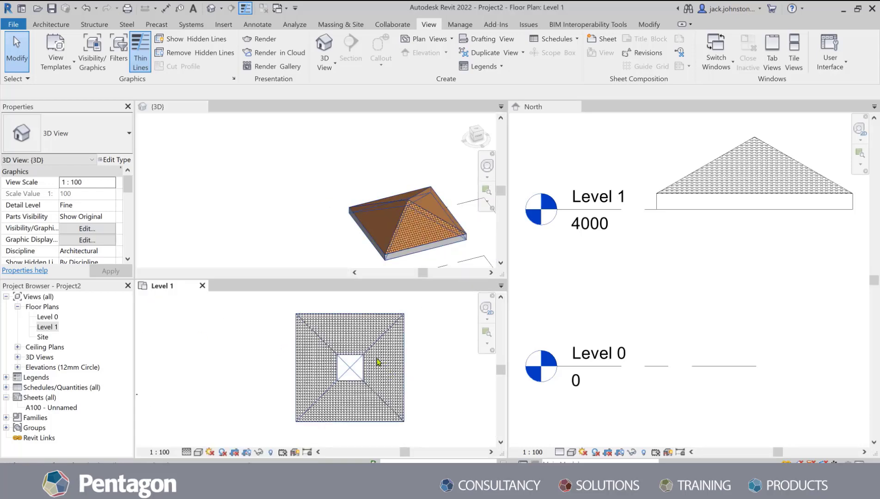
click(348, 364)
click(469, 61)
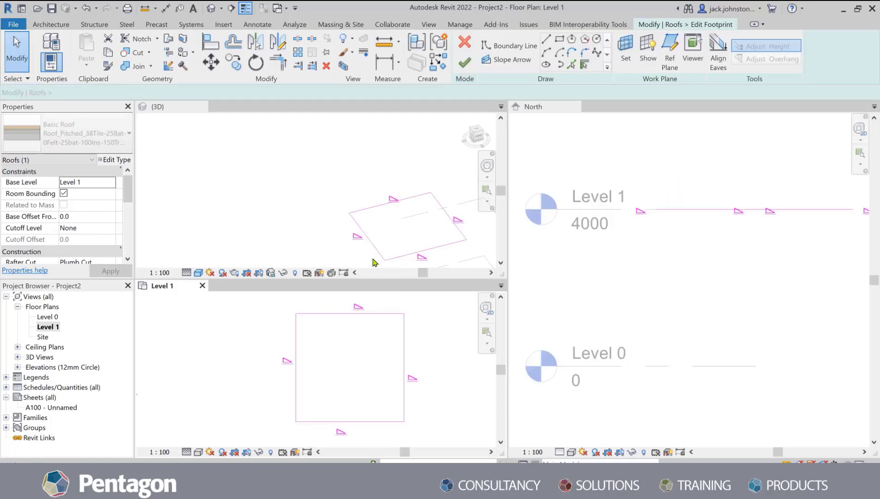
scroll(342, 406, down, 3)
scroll(344, 390, up, 1)
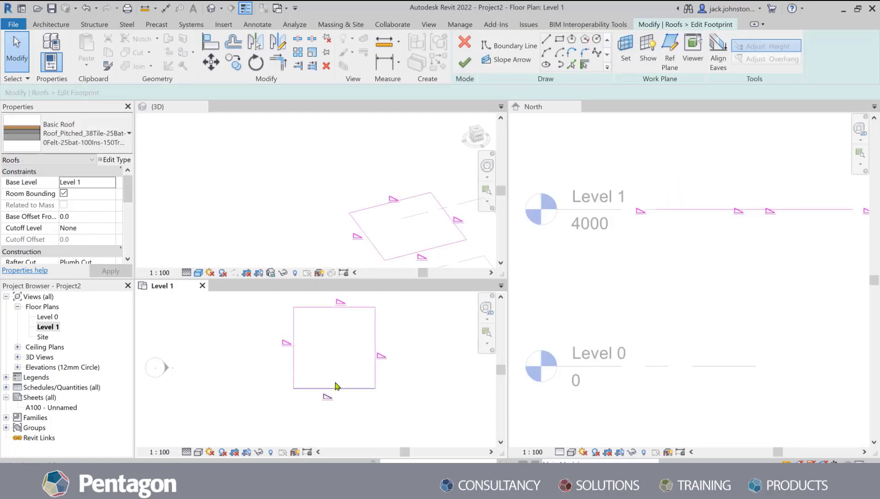
scroll(335, 392, up, 2)
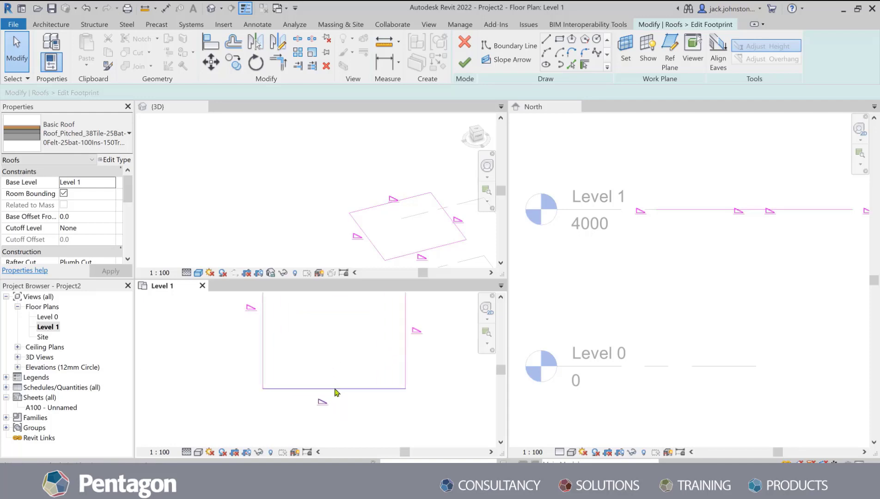
key(s)
key(l)
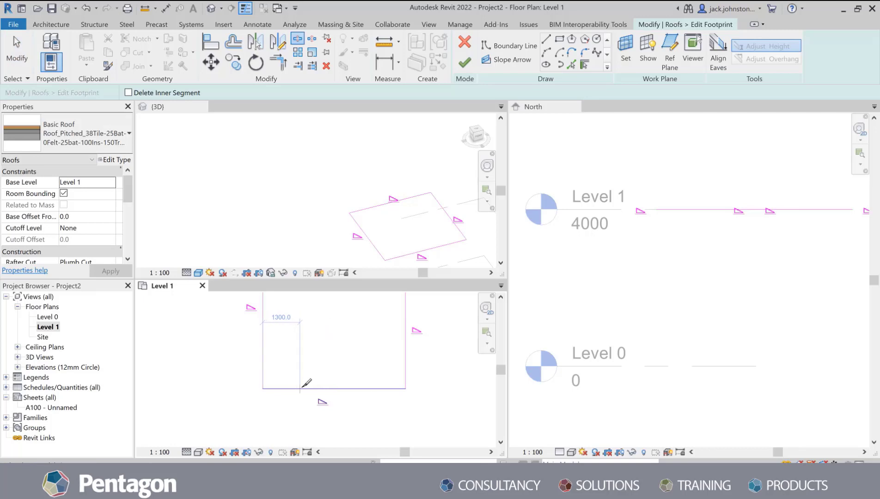
click(305, 389)
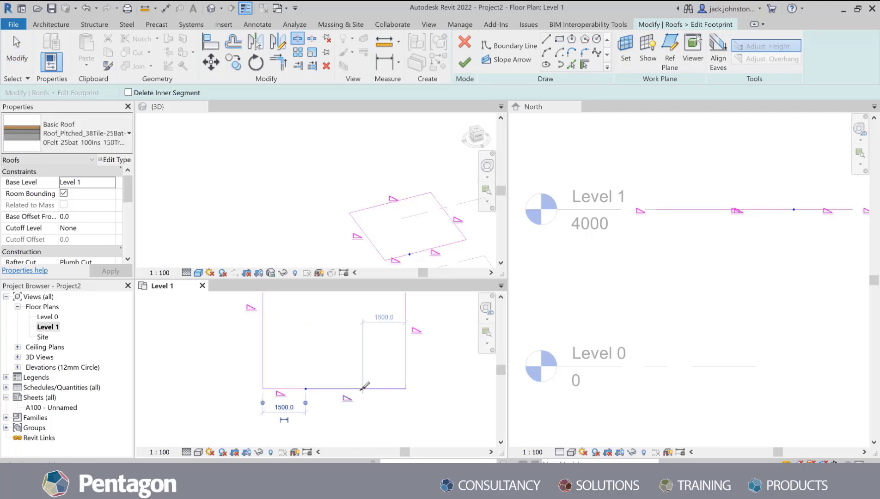
click(363, 389)
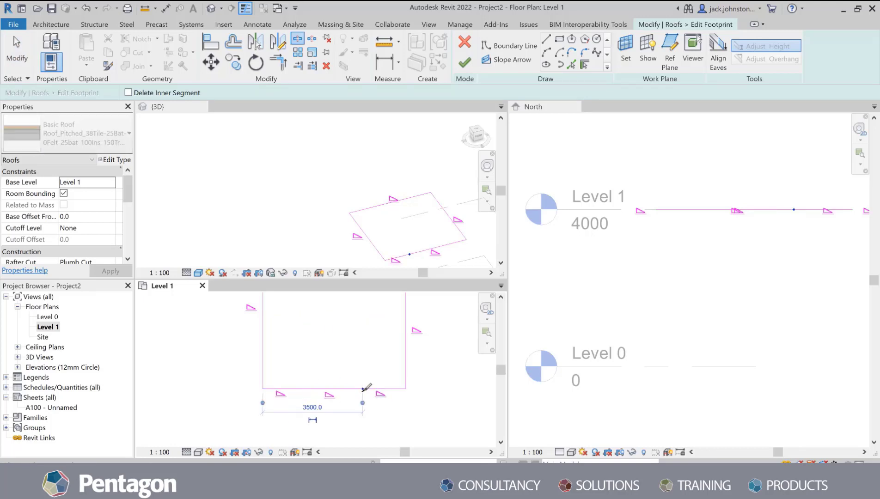
key(Escape)
Stop the 2000 mm middle segment of the south edge from defining a roof slope
click(339, 391)
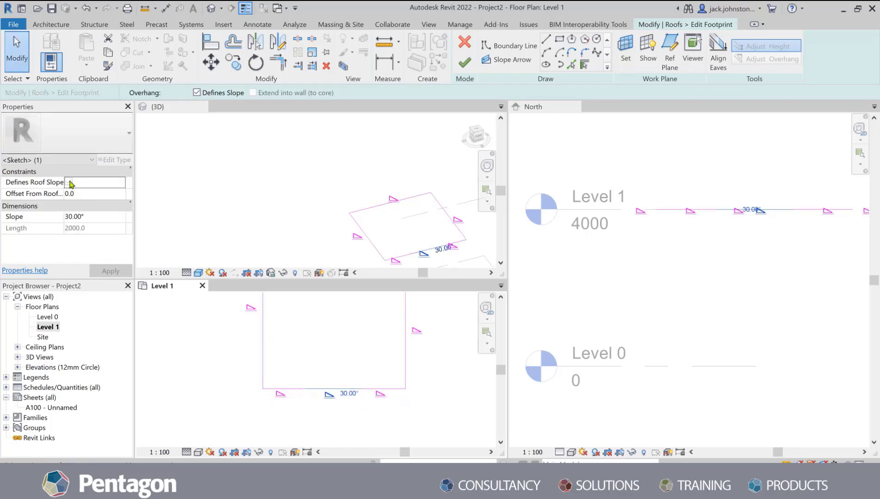
click(69, 182)
click(344, 415)
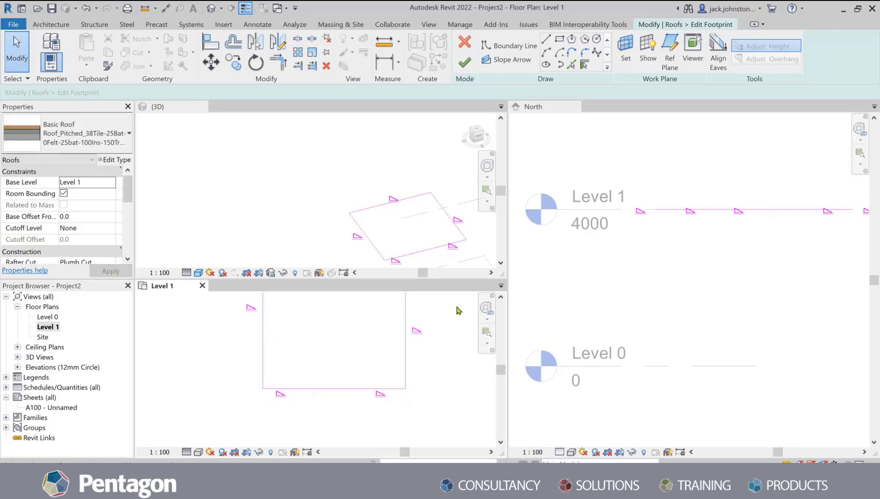
Draw a 1000 mm slope arrow from the south edge's eastern split point to the midpoint of its middle segment
click(512, 60)
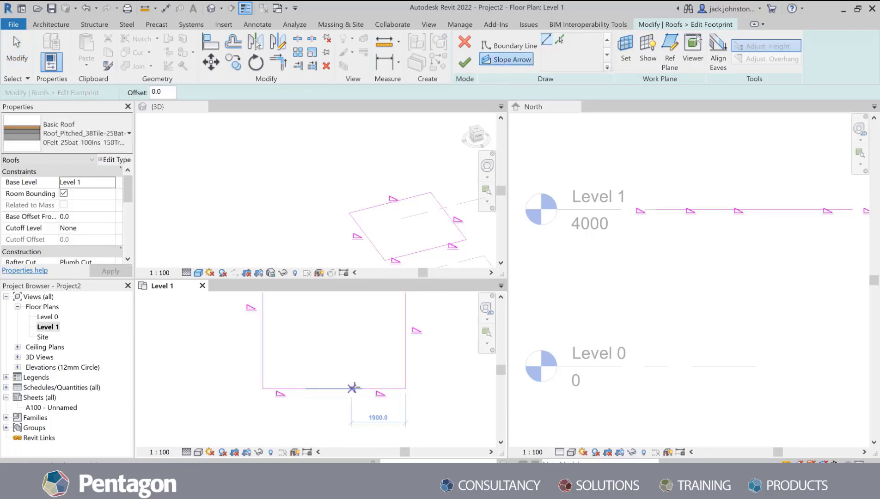
click(361, 387)
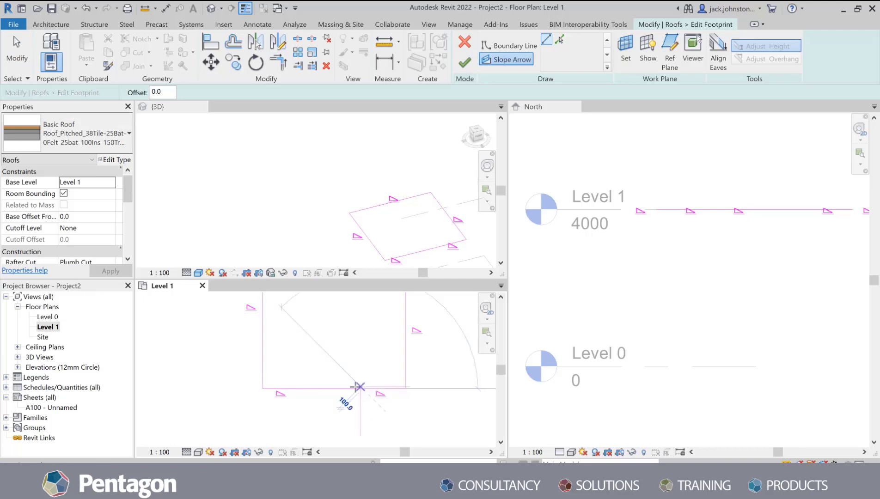
click(335, 389)
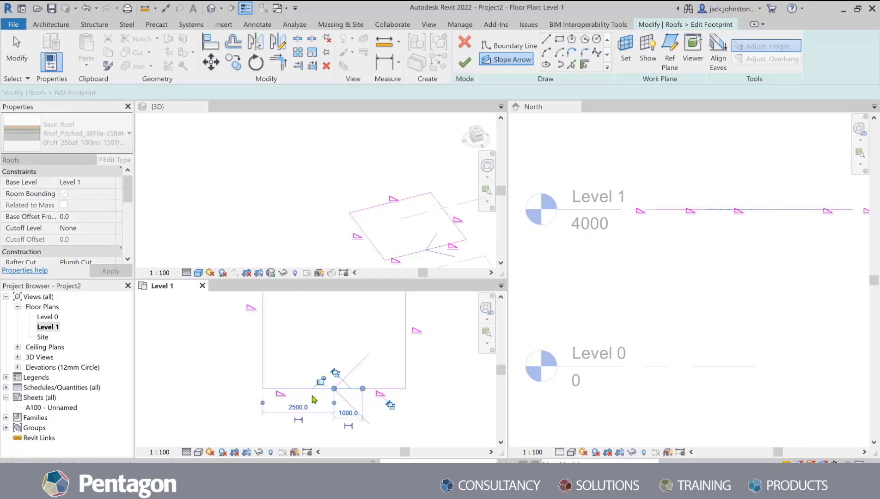
Draw a second 1000 mm slope arrow from the south edge's western split point to the midpoint of its middle segment
click(306, 389)
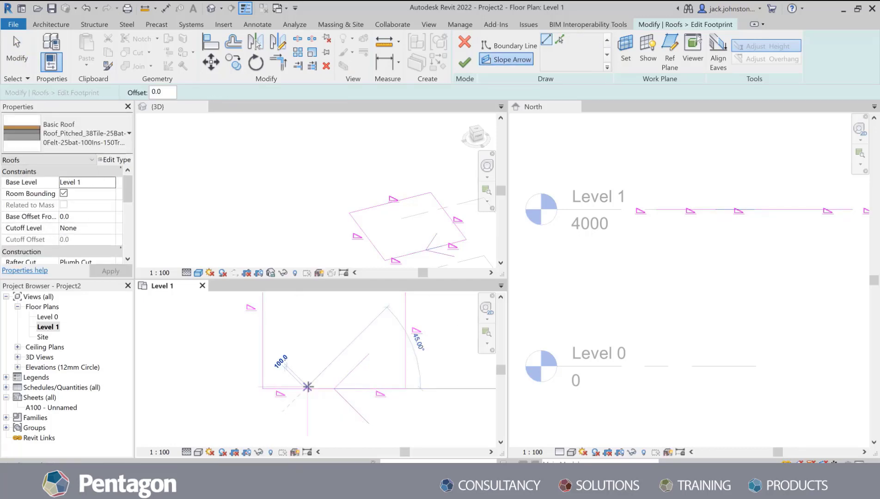
click(334, 389)
key(Escape)
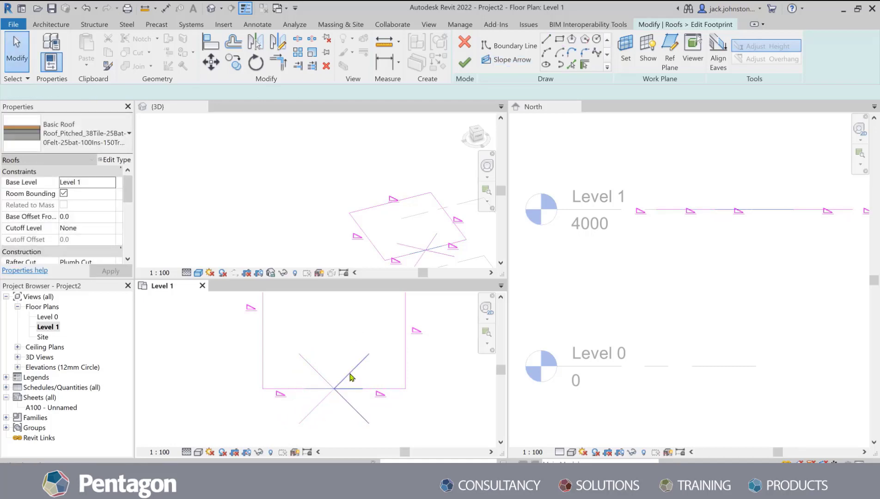
Set the height offset at head of both slope arrows to 1000 mm and finish the roof footprint
click(310, 366)
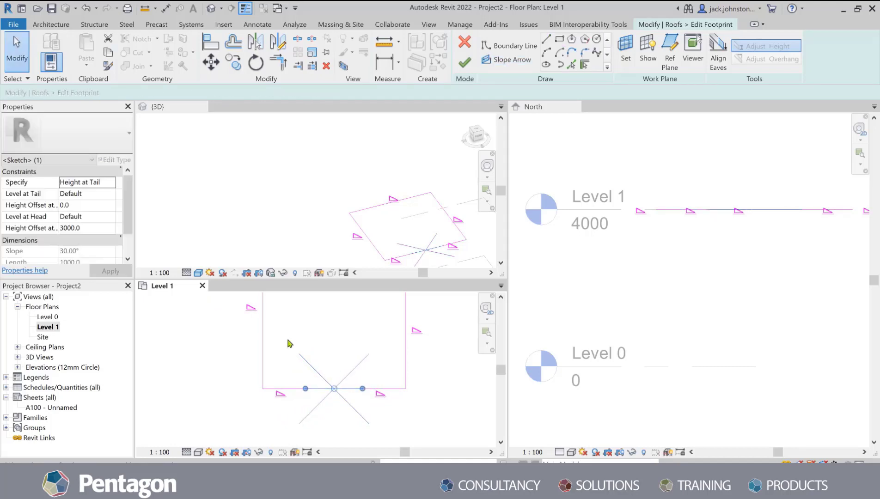
click(98, 231)
text(1)
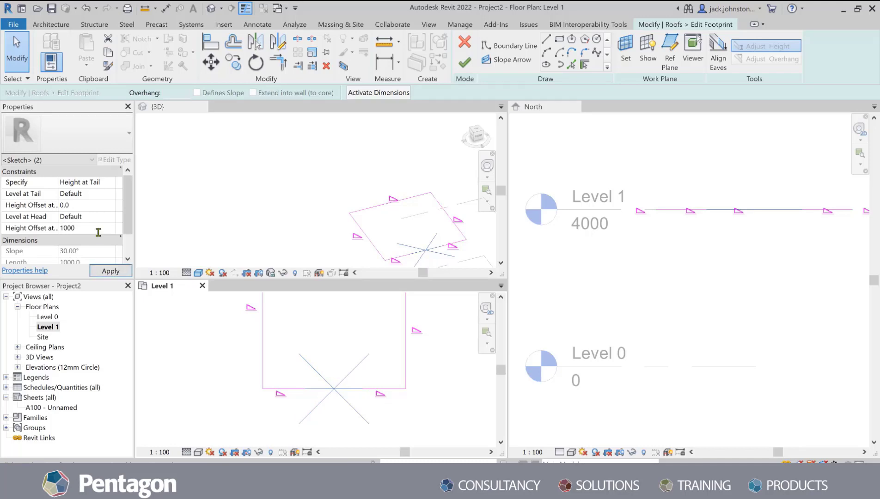
click(119, 272)
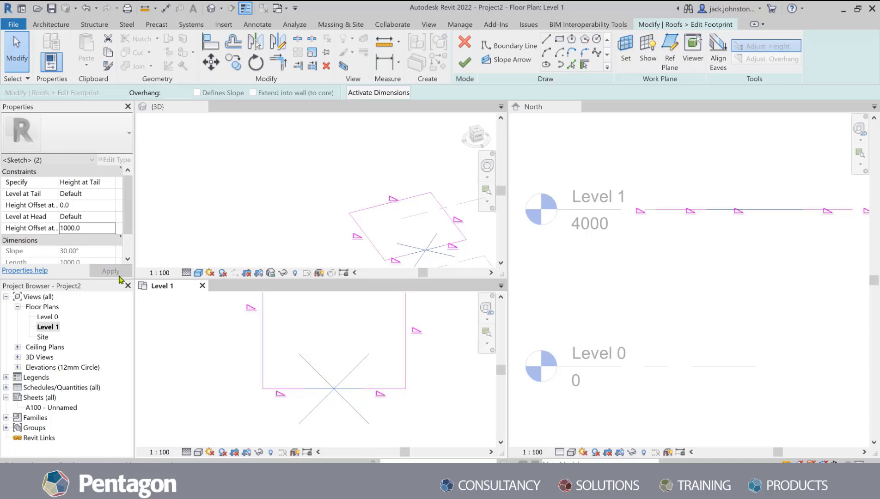
click(465, 63)
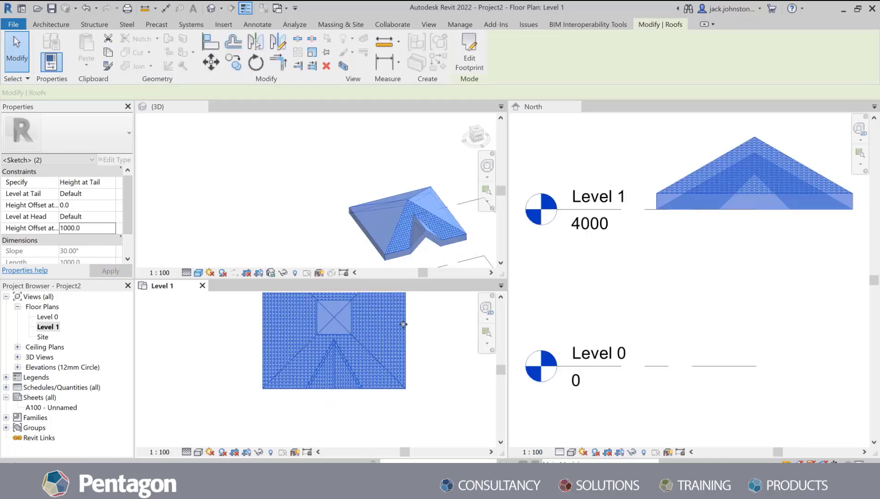
Examine the gable formed in the hipped roof by orbiting the 3D view and checking the Level 1 plan
click(726, 302)
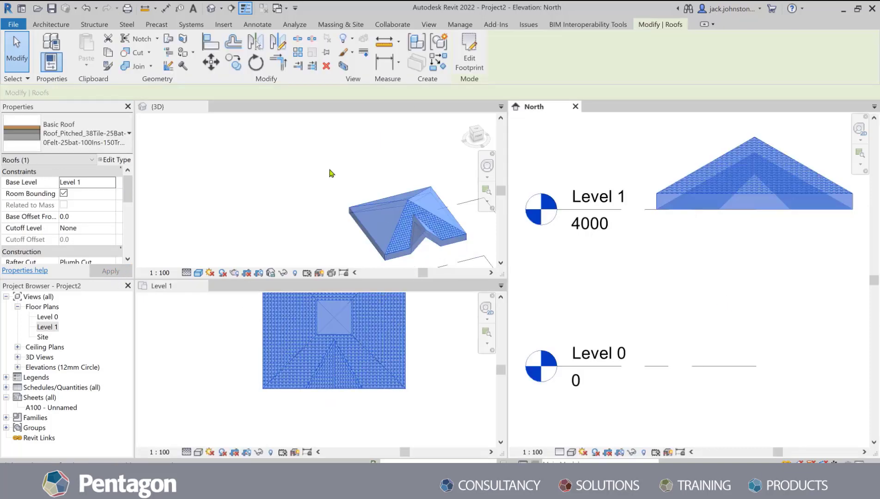
click(293, 189)
click(276, 190)
scroll(264, 188, down, 1)
scroll(361, 234, up, 1)
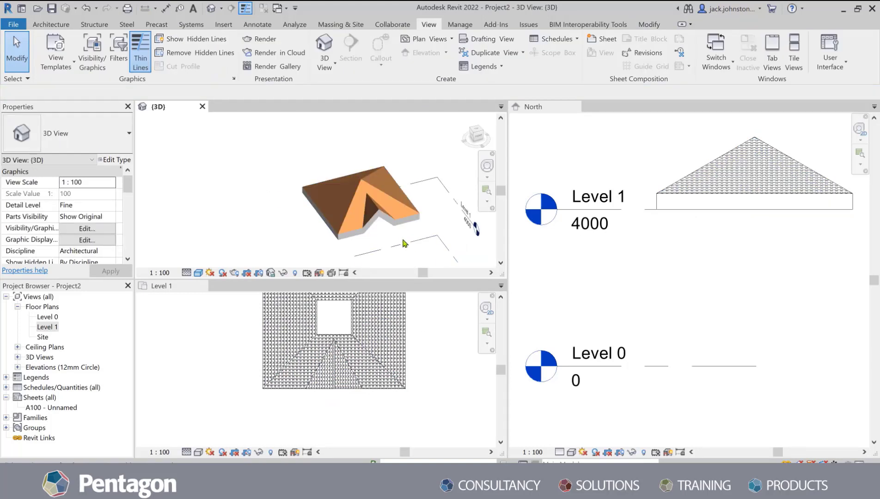
shift+middle_drag(413, 238, 362, 218)
scroll(441, 212, up, 2)
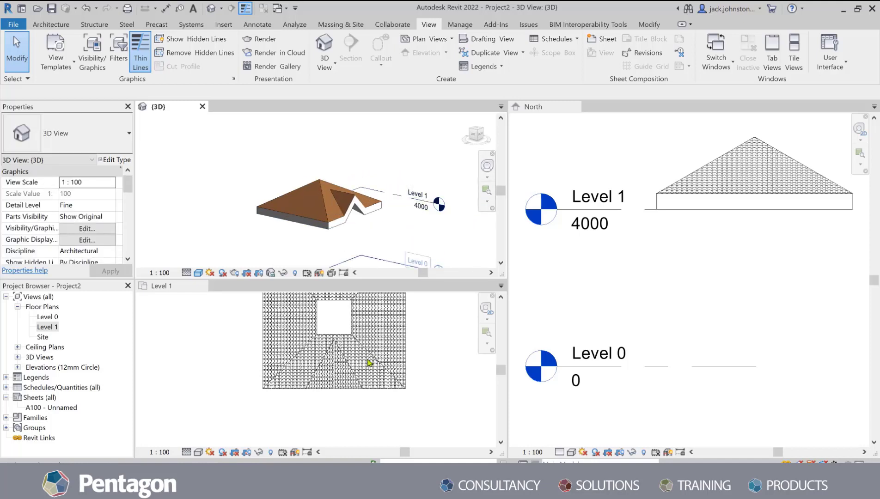
scroll(367, 359, down, 2)
scroll(408, 313, up, 1)
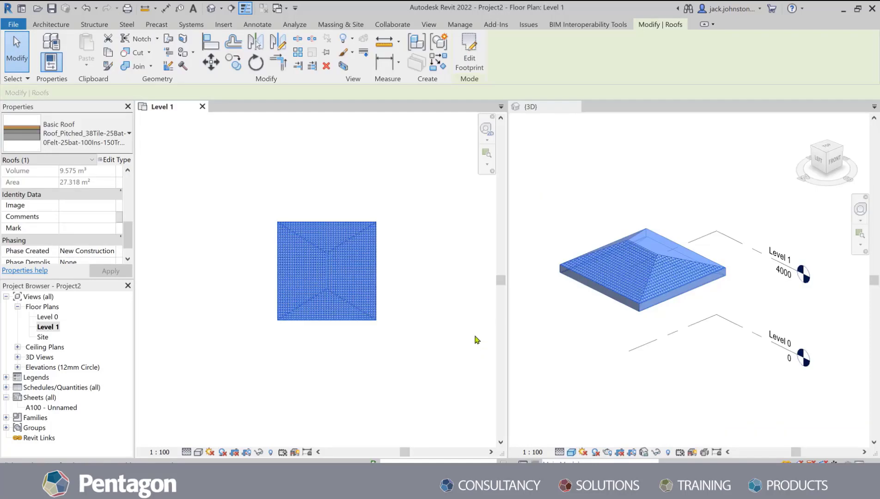
Edit the square roof's footprint in the Level 1 plan and stop its north, east and south edges from defining a slope
click(406, 322)
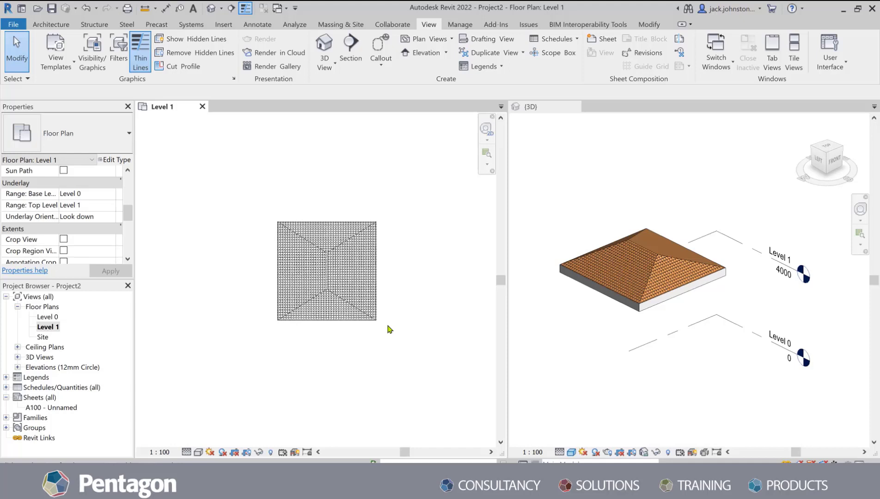
click(341, 298)
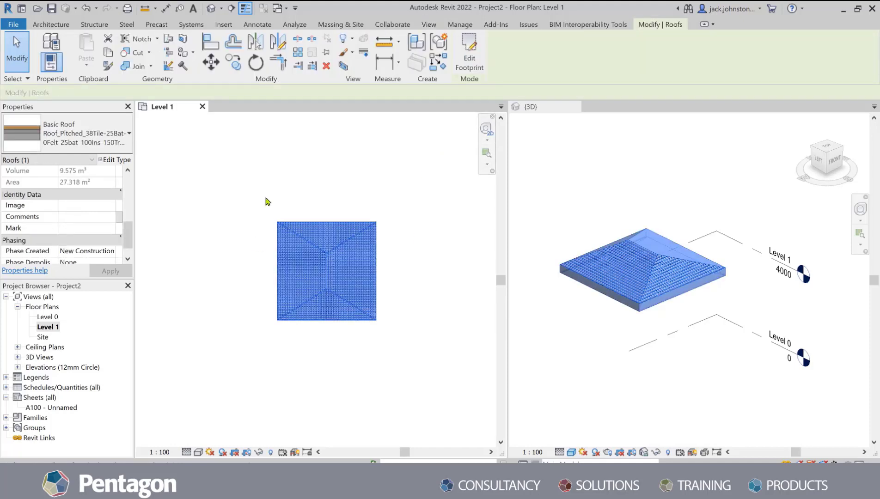
click(469, 52)
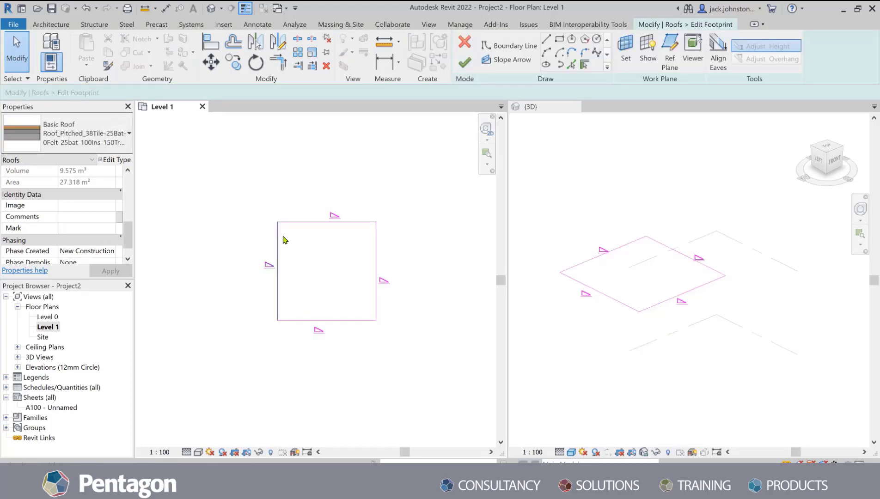
drag(411, 343, 309, 205)
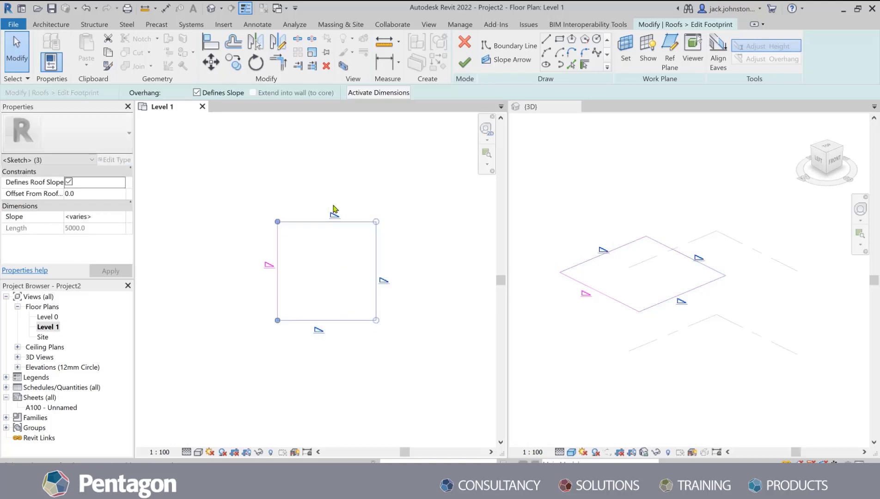
click(197, 92)
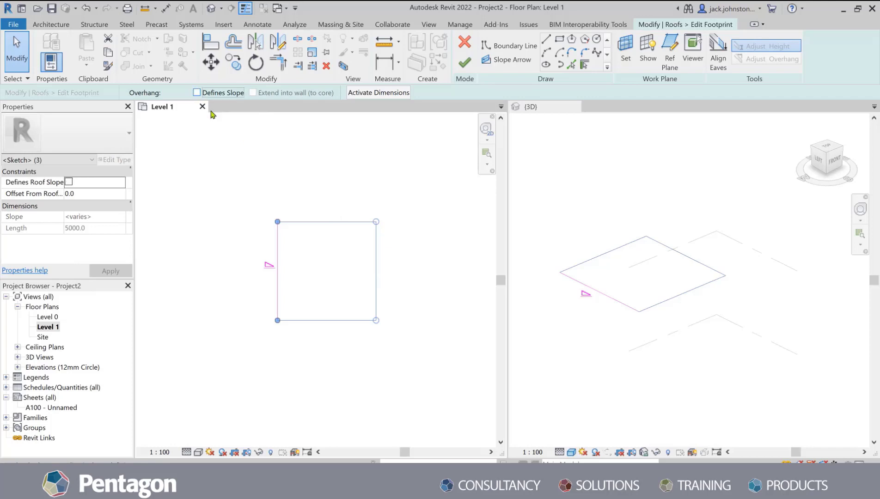
click(409, 265)
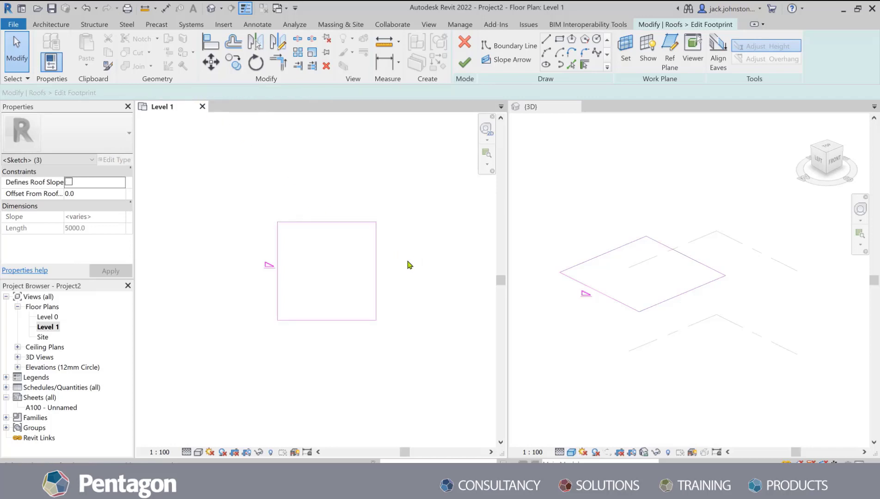
Set the slope of the footprint's west edge to 5° and finish the roof, checking its shape in 3D
click(278, 293)
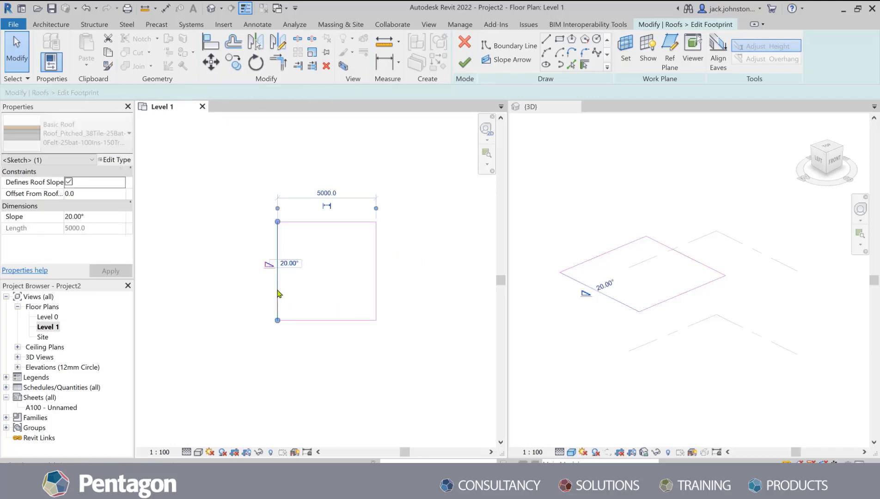
click(288, 263)
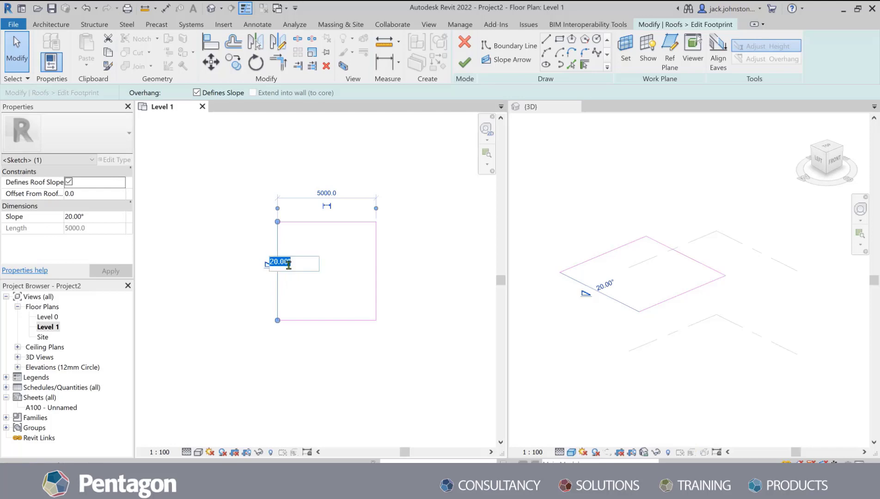
key(BackSpace)
click(418, 270)
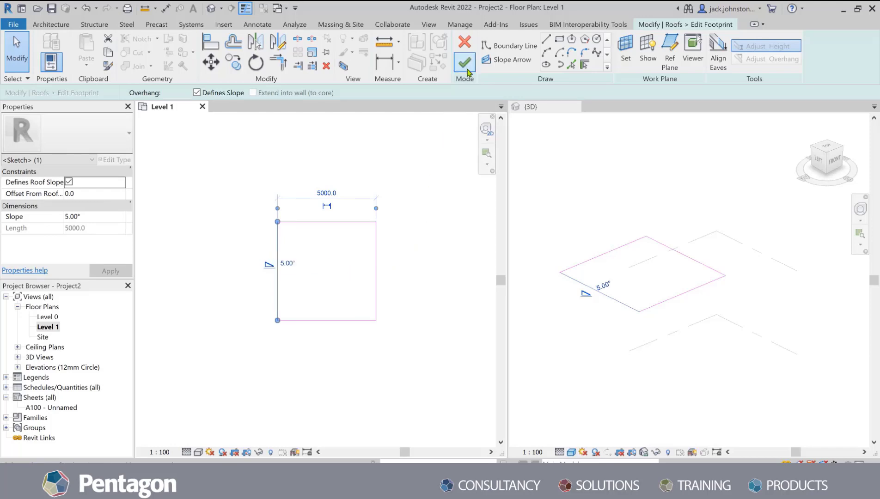
click(465, 64)
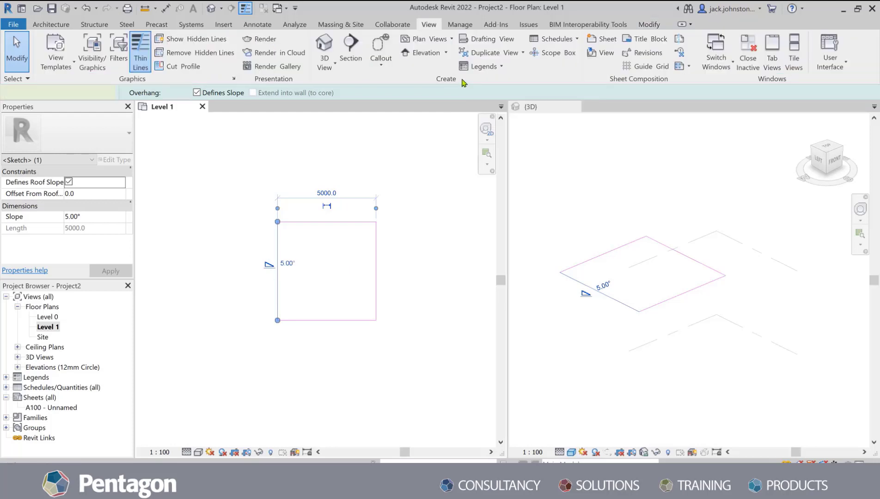
click(674, 342)
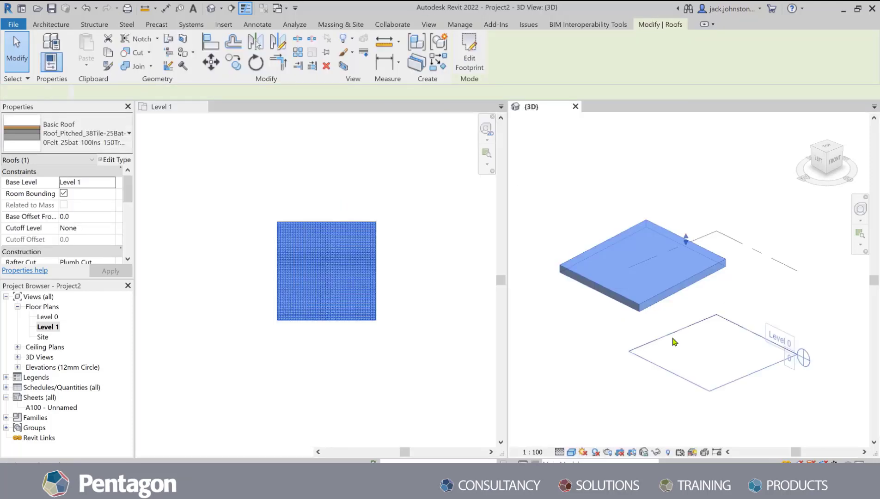
click(695, 190)
shift+middle_drag(715, 319, 580, 289)
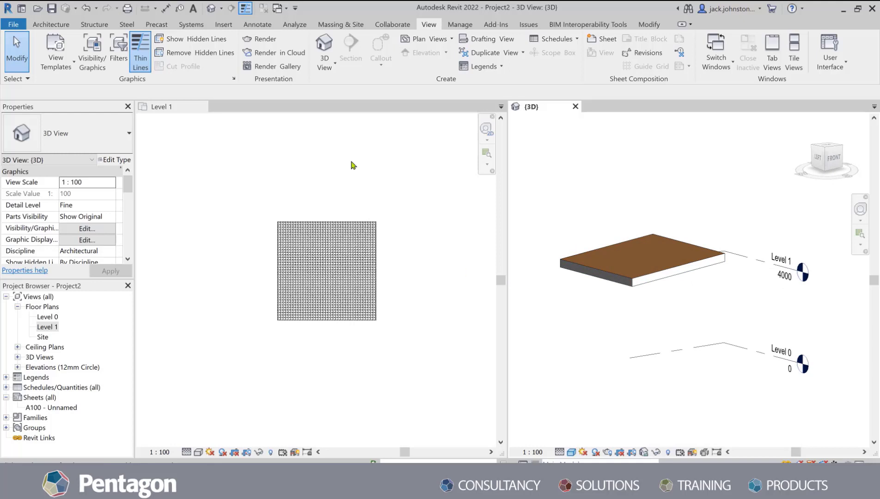
click(53, 26)
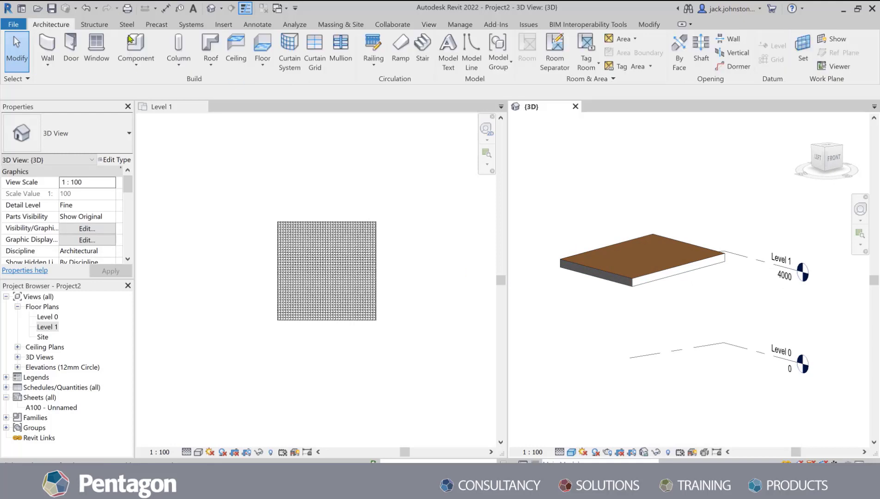
click(206, 63)
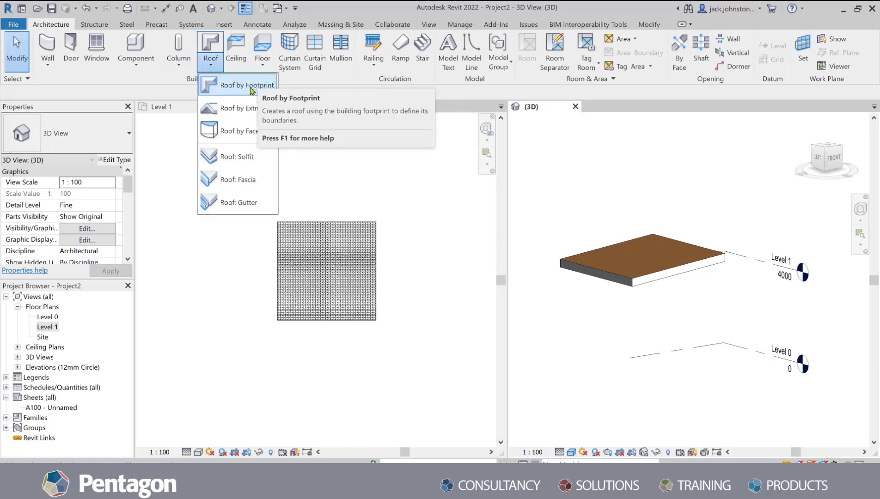
click(366, 154)
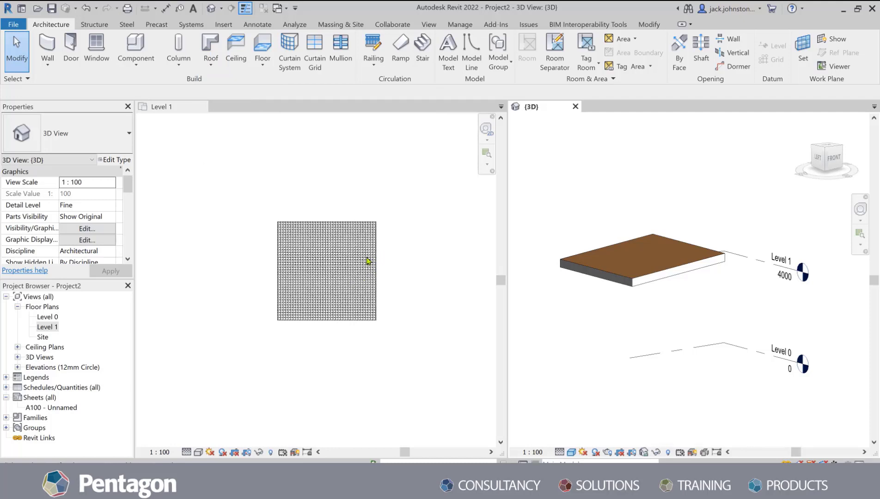
Cut a rectangular opening by face near the centre of the single-slope roof in the Level 1 plan and check it in 3D
click(378, 264)
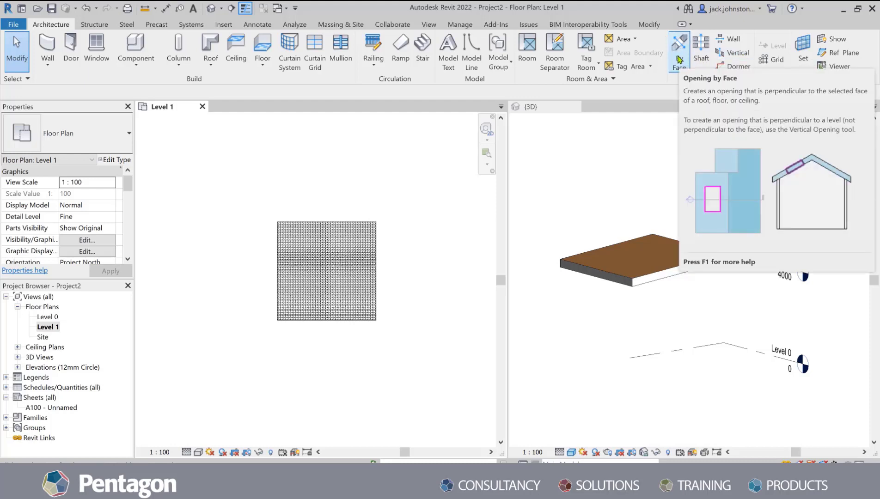
click(679, 59)
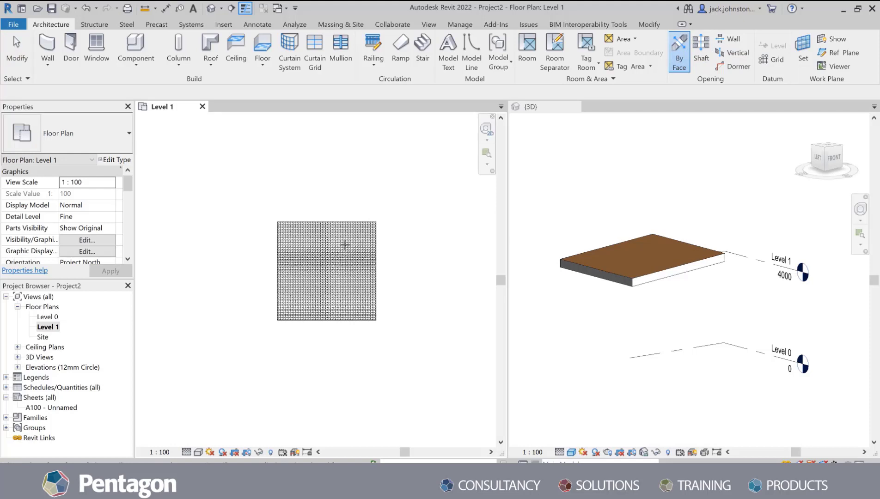
click(349, 224)
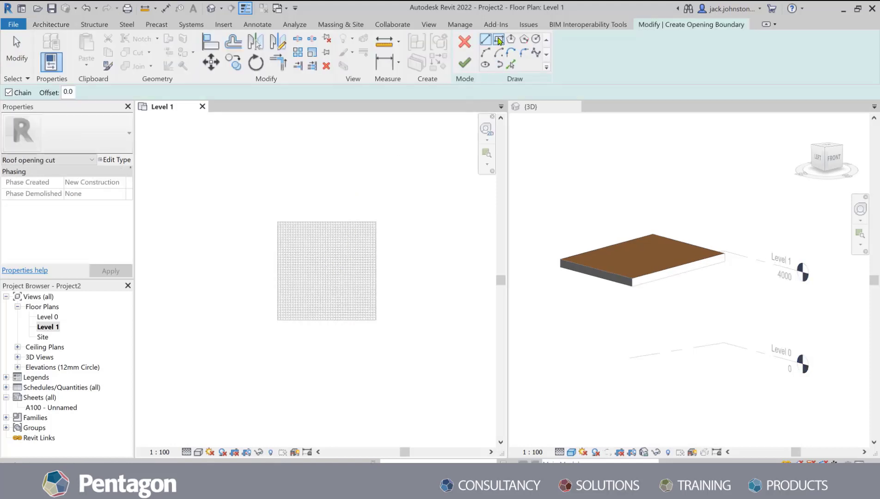
click(309, 243)
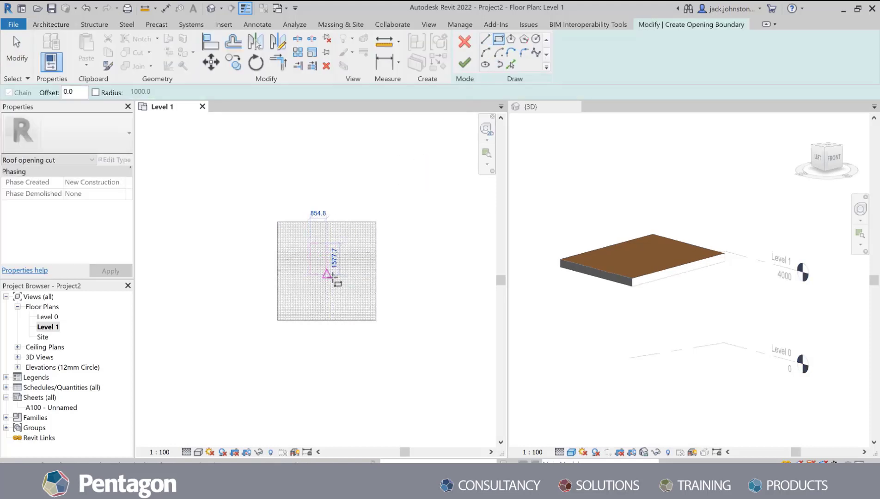
click(337, 289)
click(464, 63)
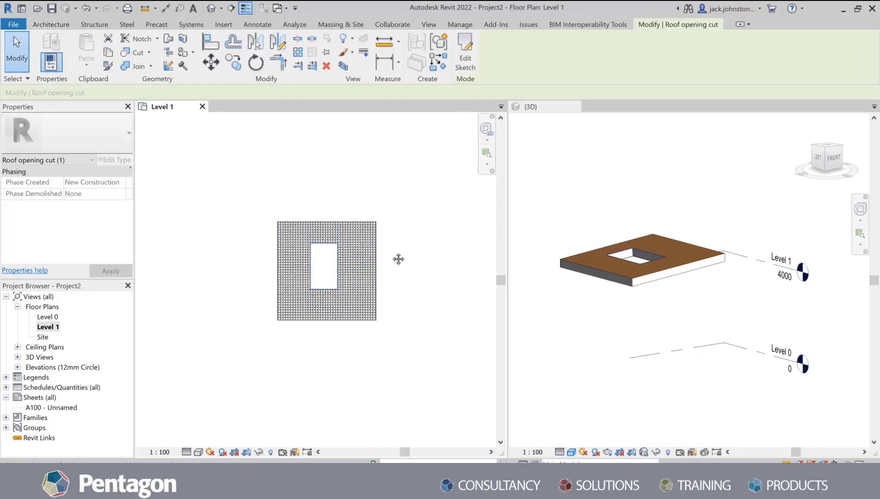
click(668, 244)
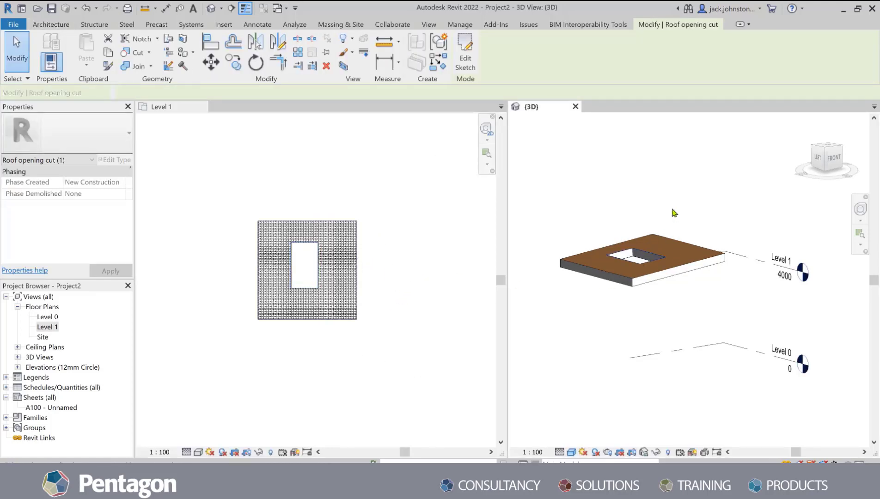
mouse_move(675, 213)
shift+middle_down()
mouse_move(697, 297)
mouse_move(670, 302)
shift+middle_up()
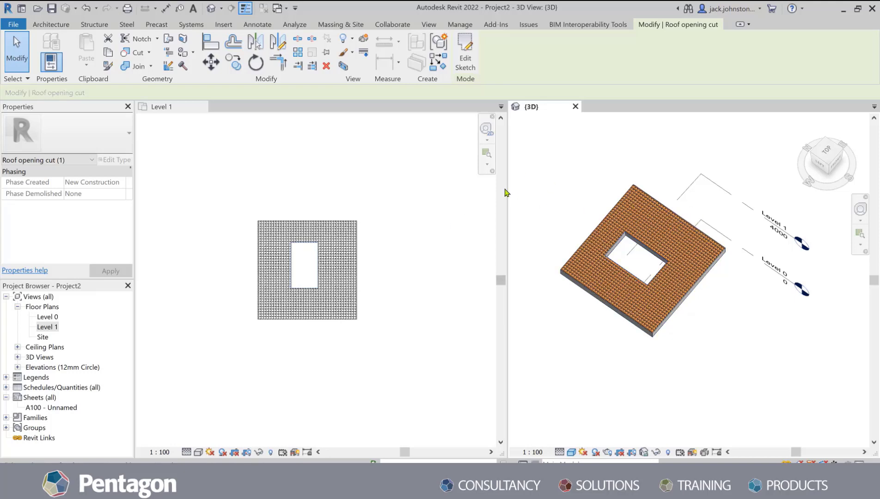
click(51, 24)
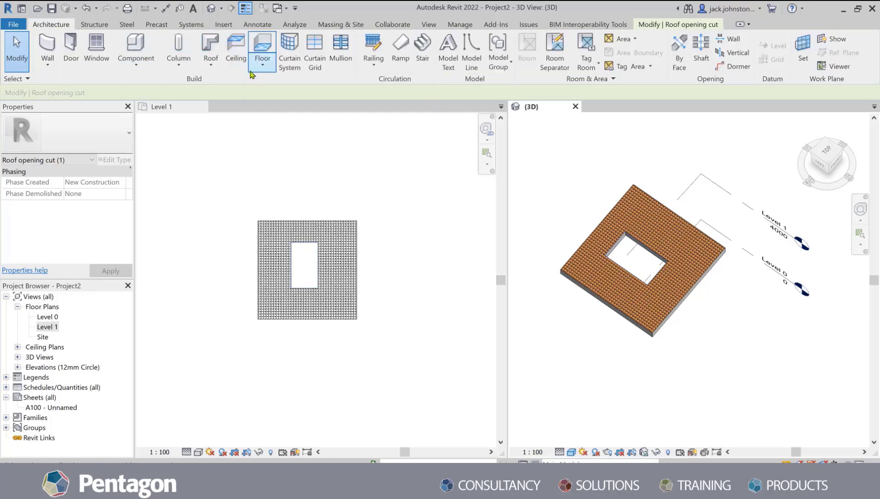
click(211, 64)
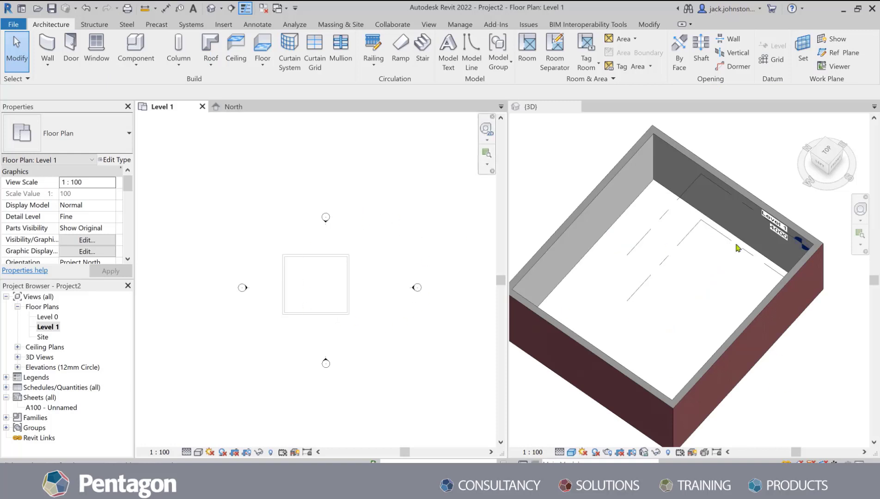
scroll(647, 280, down, 2)
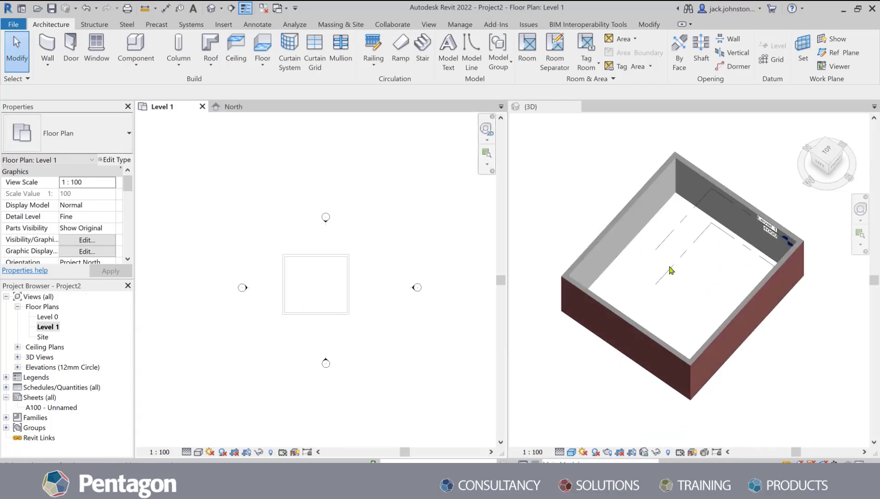
Start a roof by extrusion on the south wall's outer face, sketching in the North elevation with reference level Level 1 and offset 0.0
click(718, 282)
shift+middle_drag(717, 282, 702, 215)
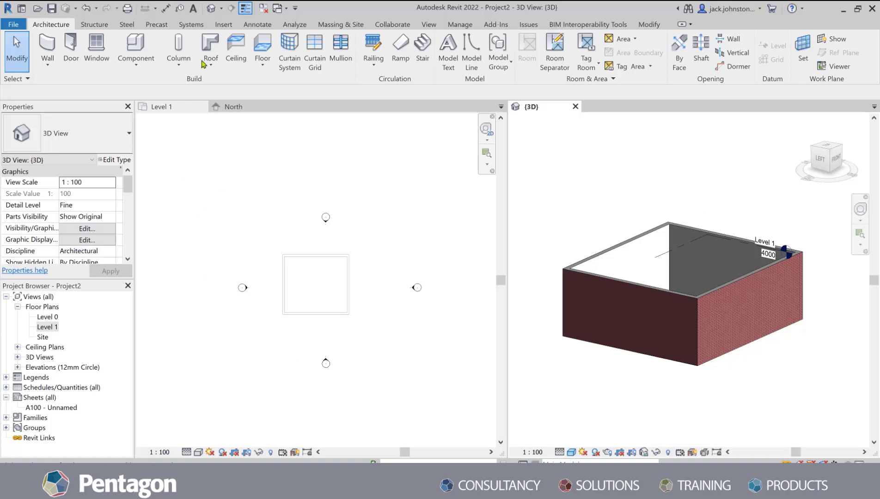
click(215, 69)
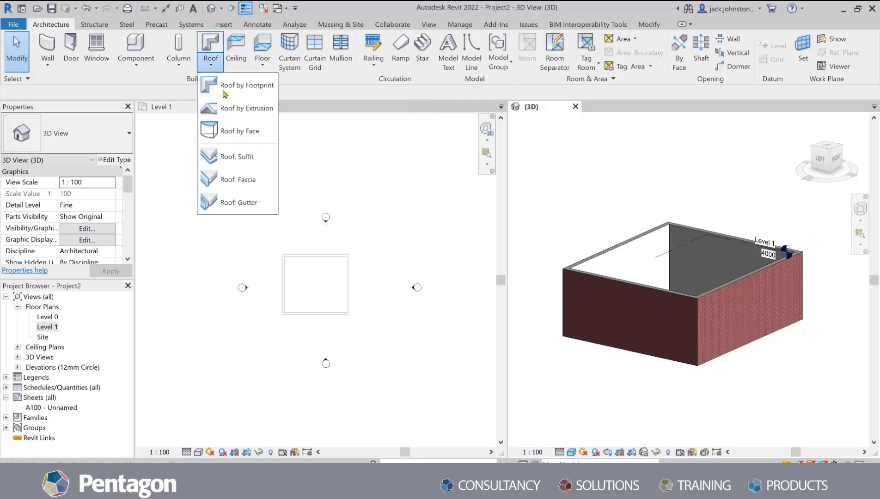
click(240, 108)
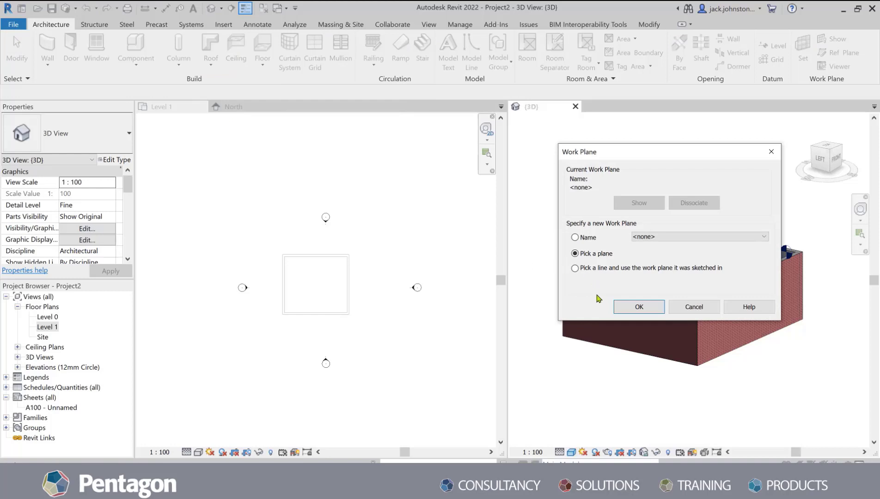
key(Return)
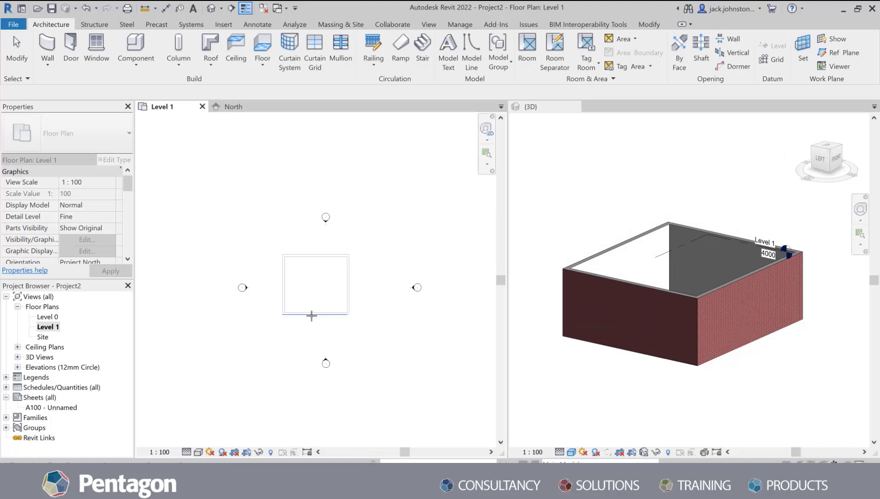
click(312, 316)
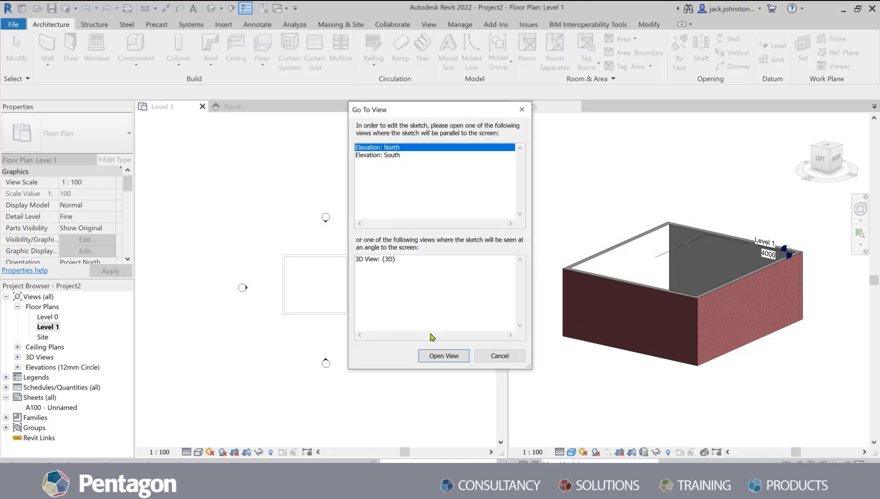
click(437, 355)
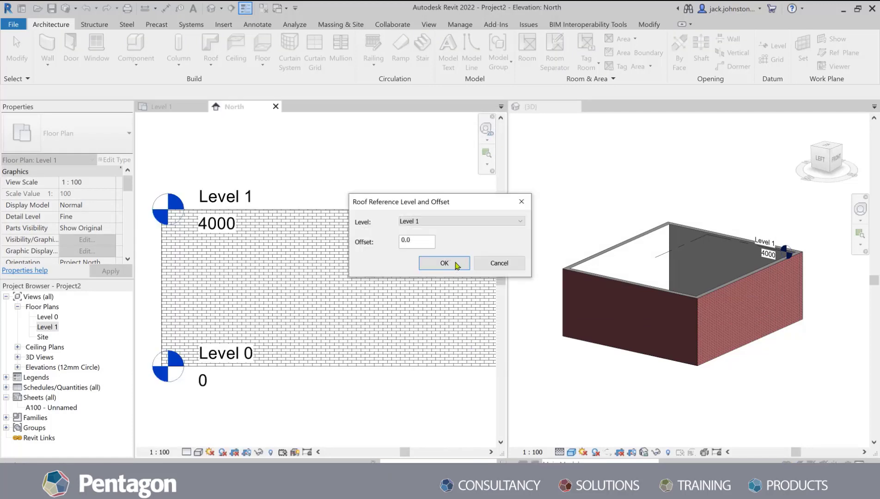
click(455, 268)
Sketch a wavy spline profile above the wall, overhanging both ends and falling to Level 1 at the far end, and finish the extruded roof
scroll(262, 237, down, 4)
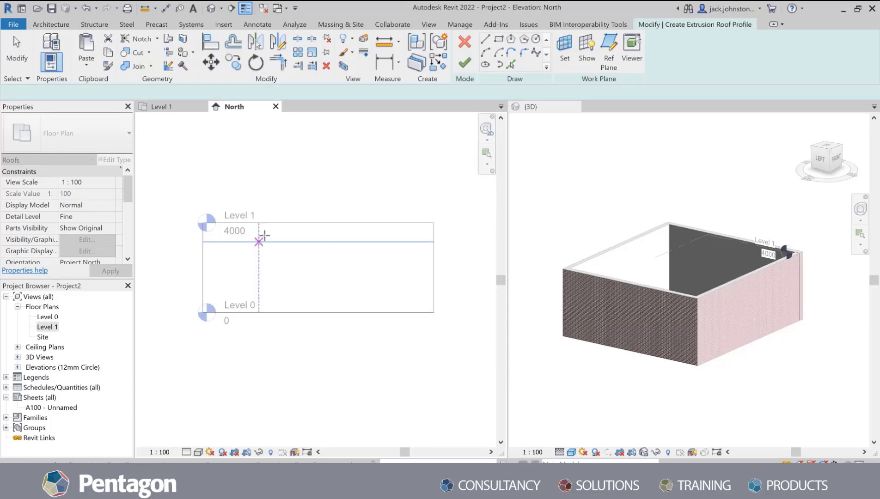
scroll(258, 204, up, 2)
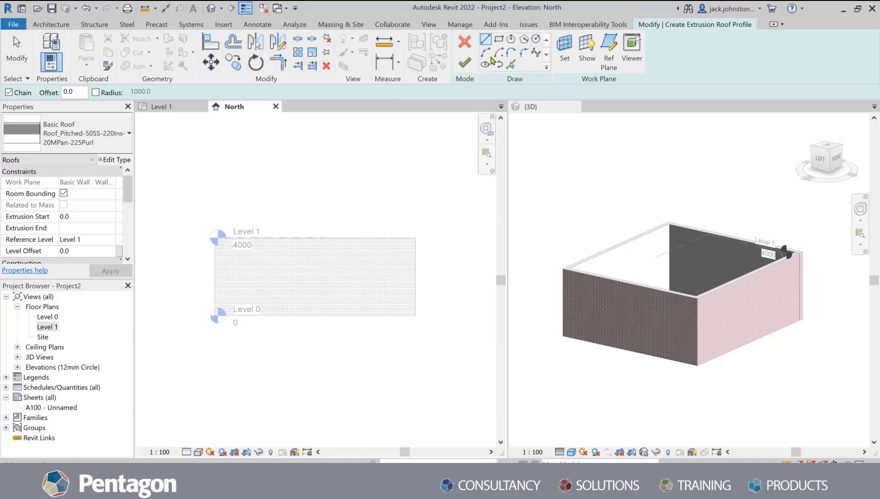
click(536, 52)
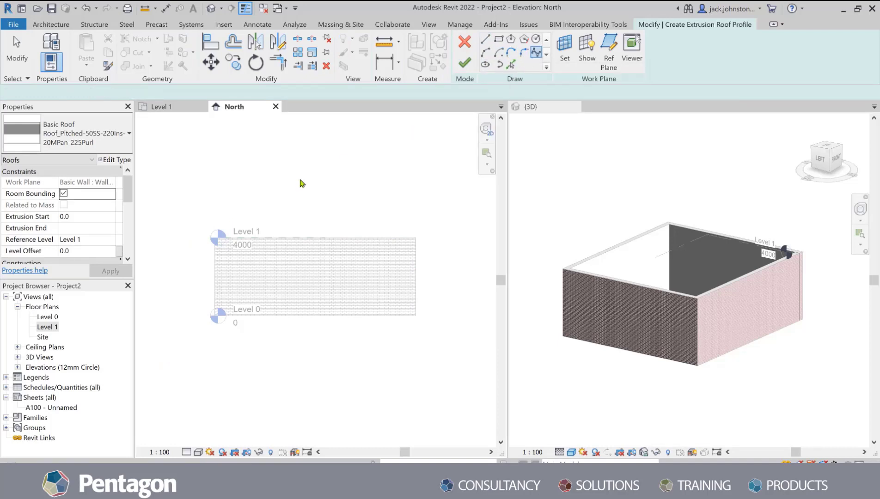
click(177, 224)
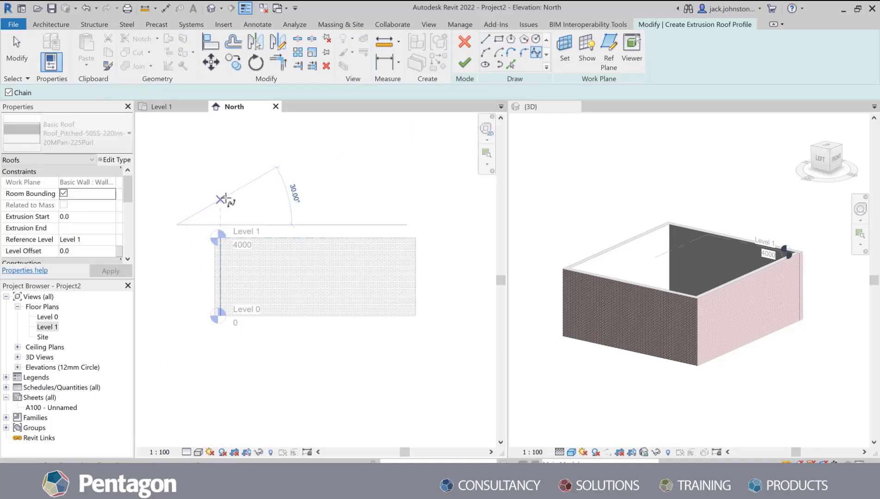
click(222, 199)
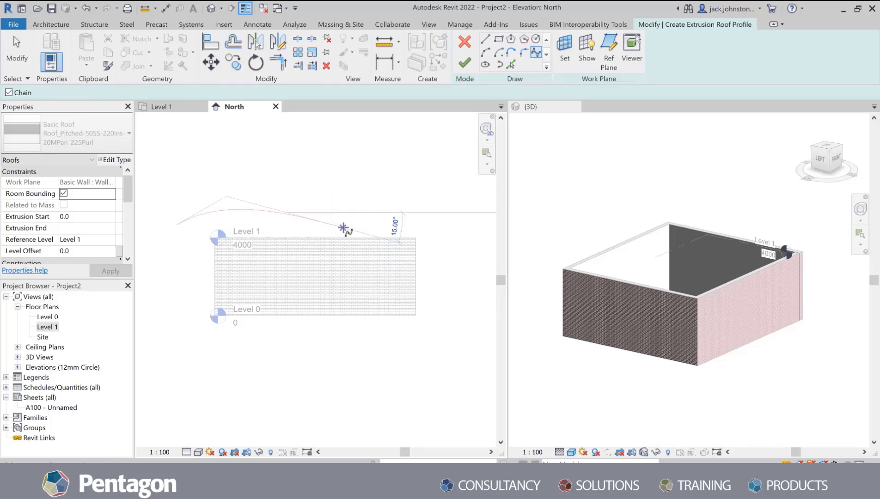
click(343, 228)
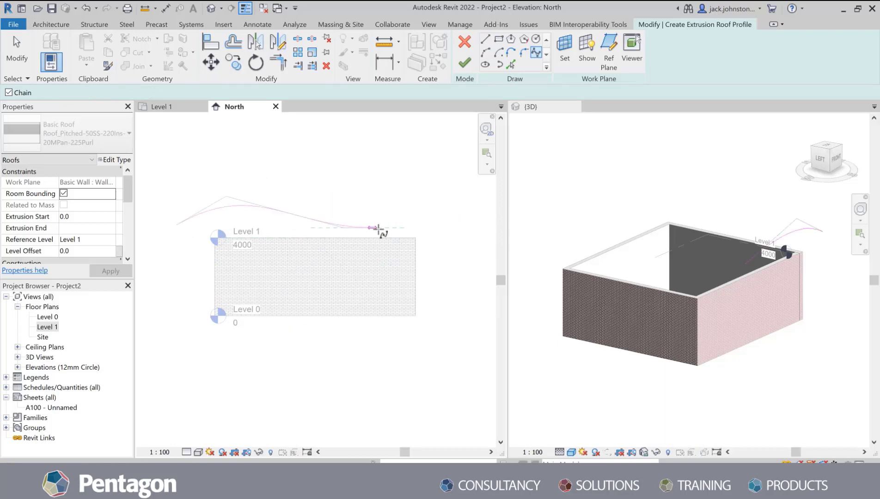
click(454, 237)
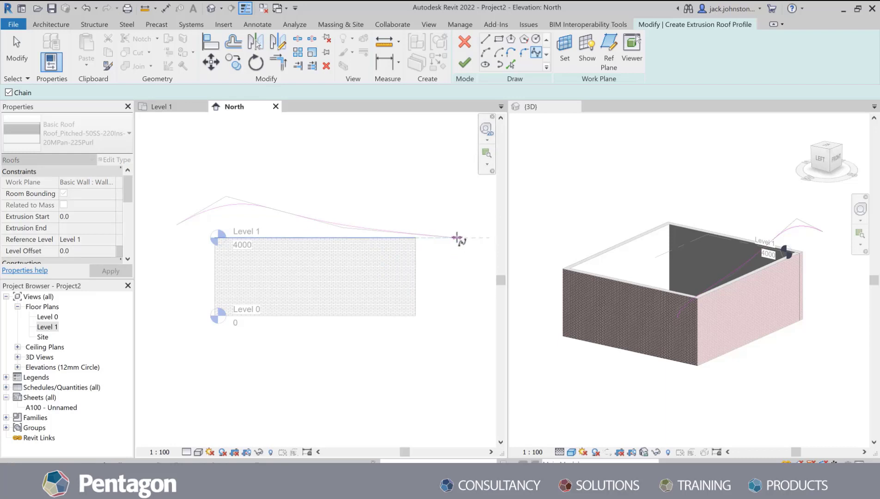
key(Escape)
key(Escape)
click(464, 64)
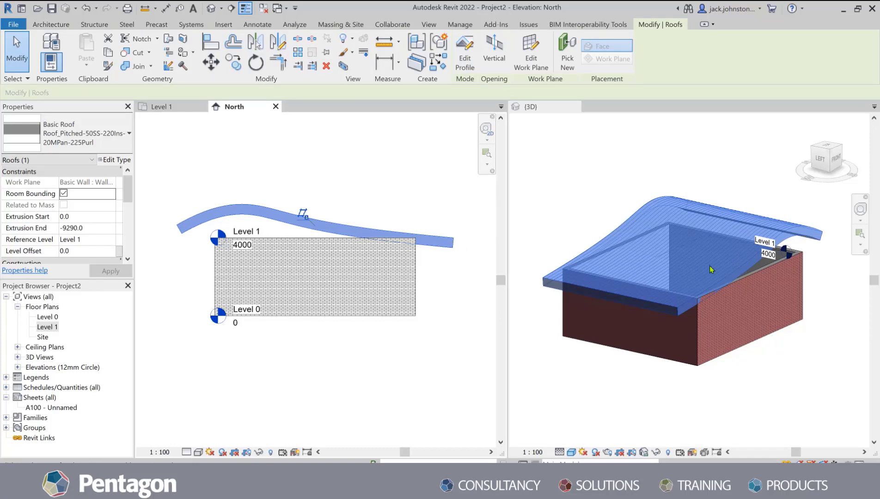
scroll(666, 276, down, 4)
scroll(702, 293, up, 3)
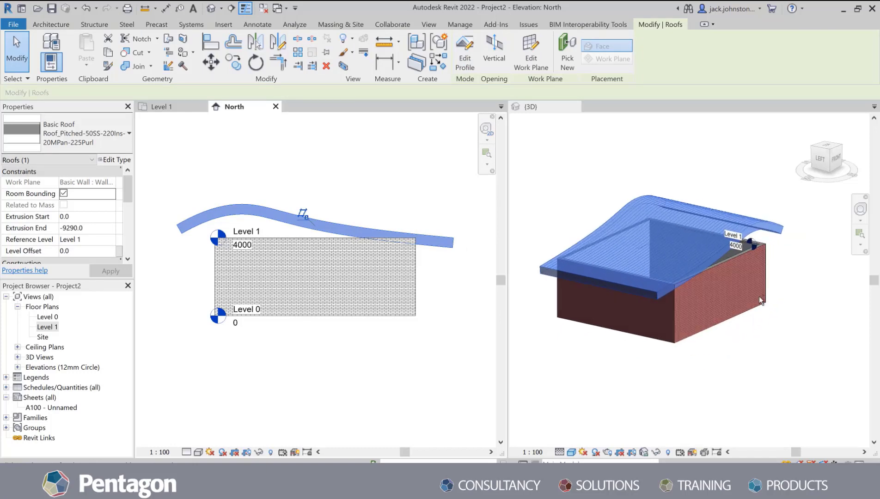
click(792, 290)
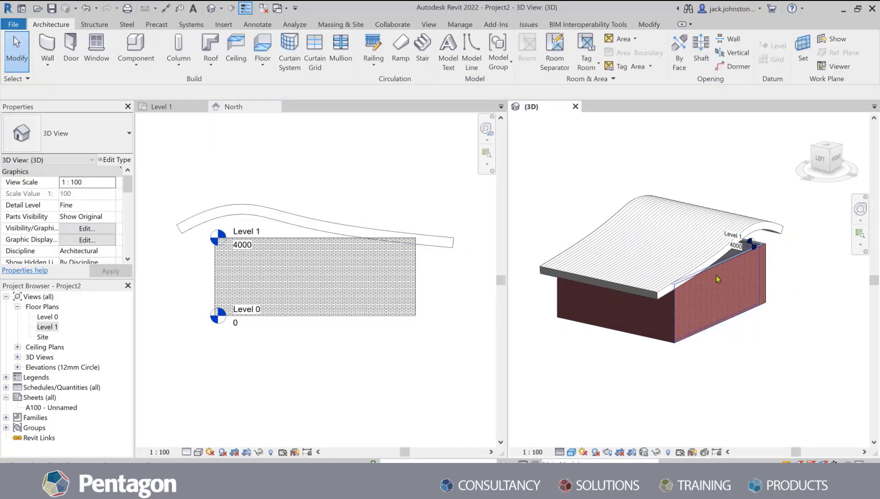
Attach the tops of all four connected walls to the curved roof and check the fit in 3D
shift+middle_drag(704, 291, 636, 279)
scroll(601, 287, up, 2)
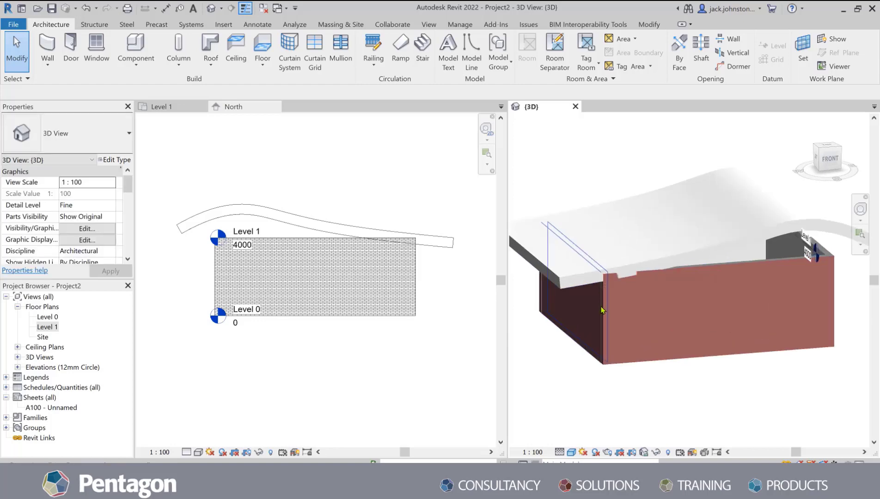
shift+middle_drag(735, 280, 725, 255)
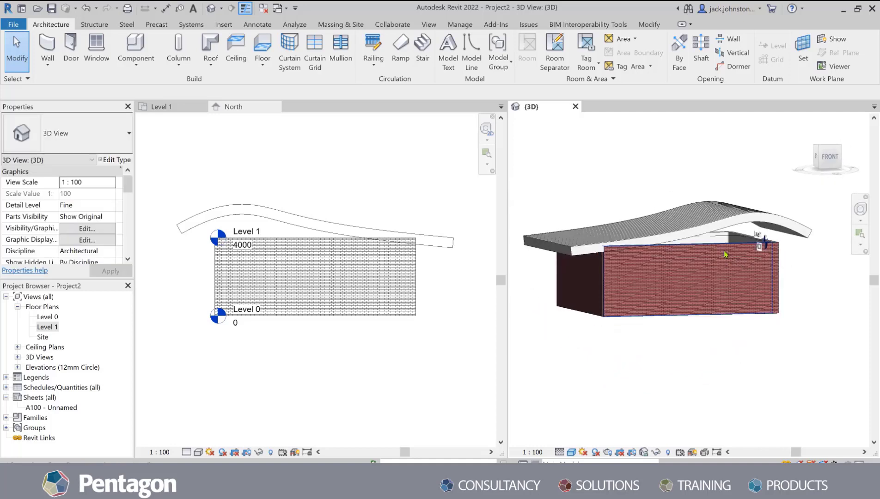
click(724, 254)
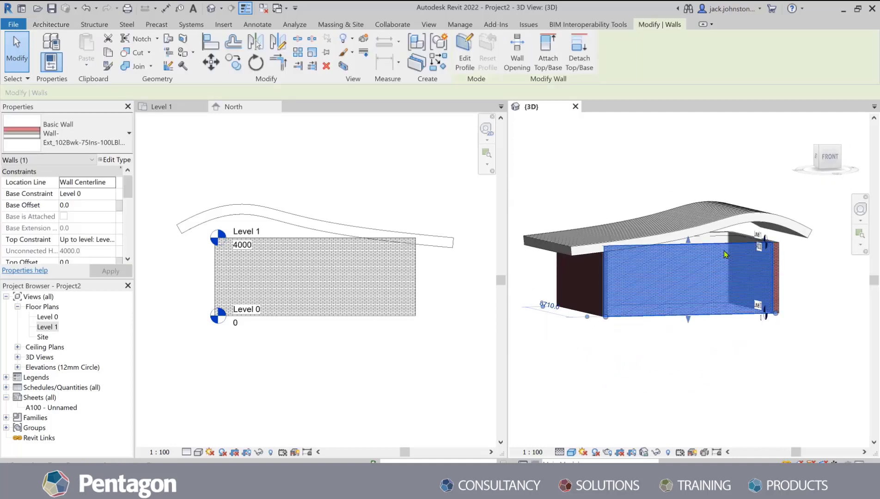
key(Tab)
click(725, 254)
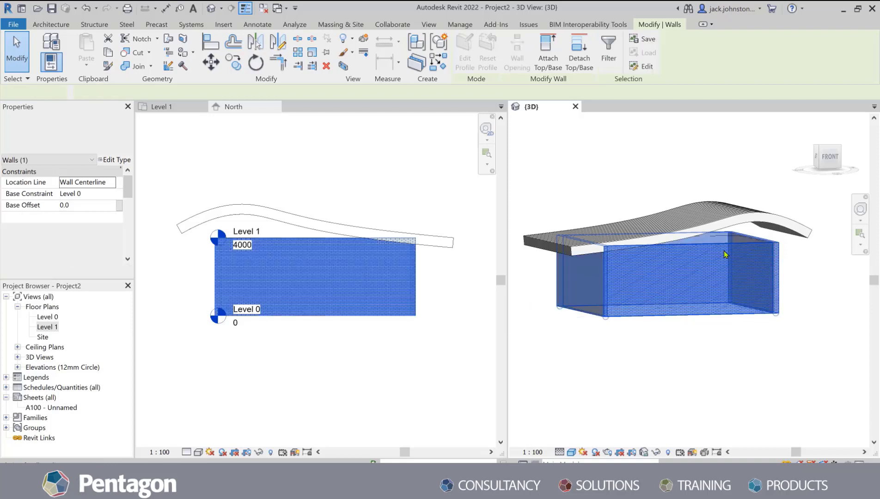
click(548, 54)
click(741, 222)
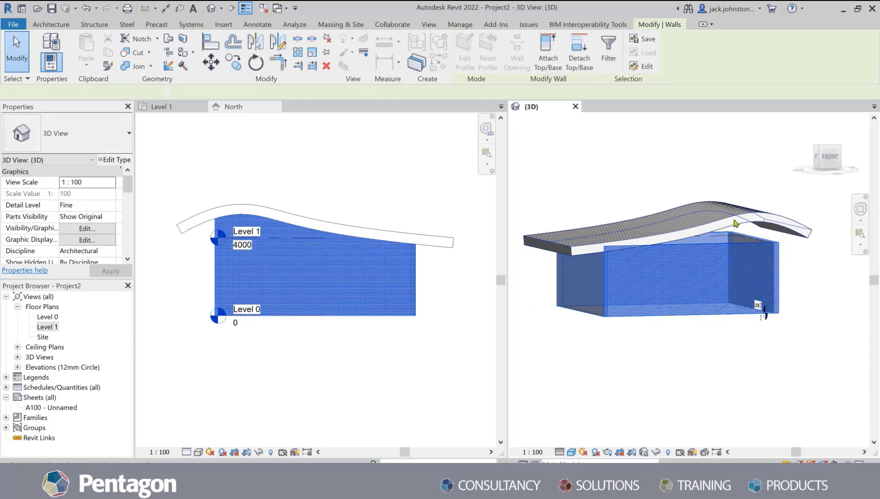
click(800, 355)
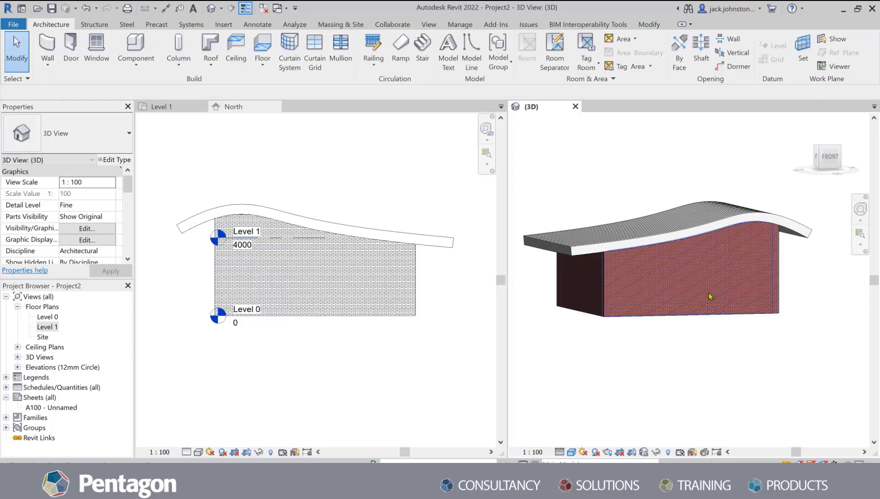
shift+middle_drag(754, 169, 625, 210)
scroll(642, 255, down, 2)
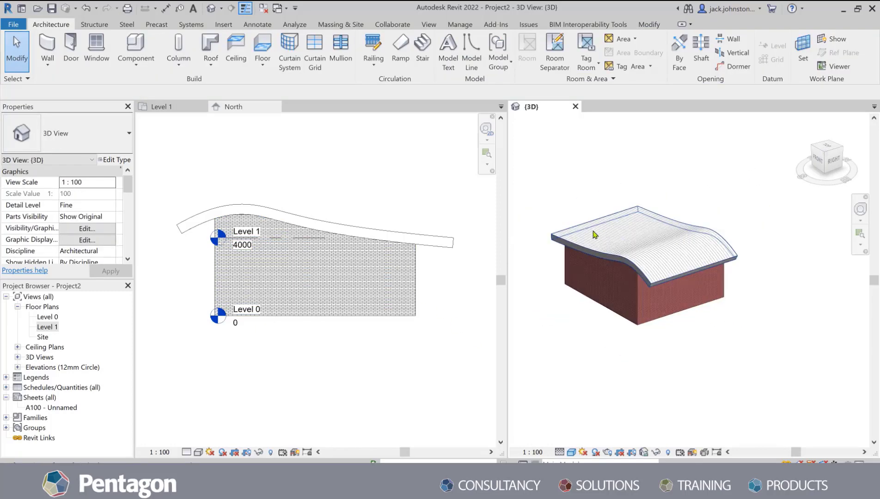
scroll(571, 233, up, 2)
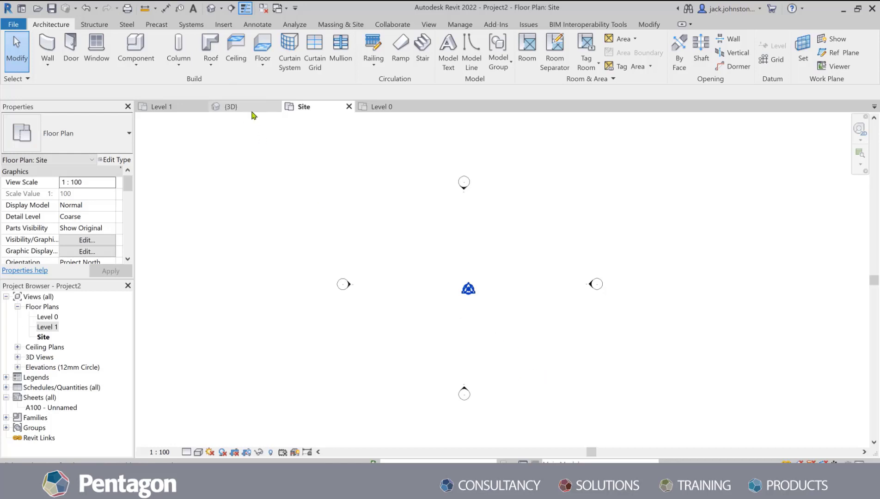
Start a roof by footprint in the Site plan and move it to Level 1
click(205, 67)
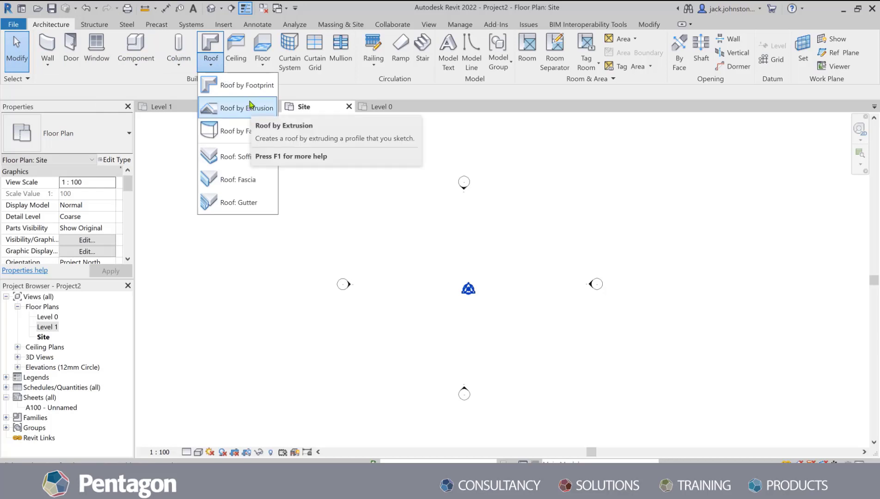
click(240, 86)
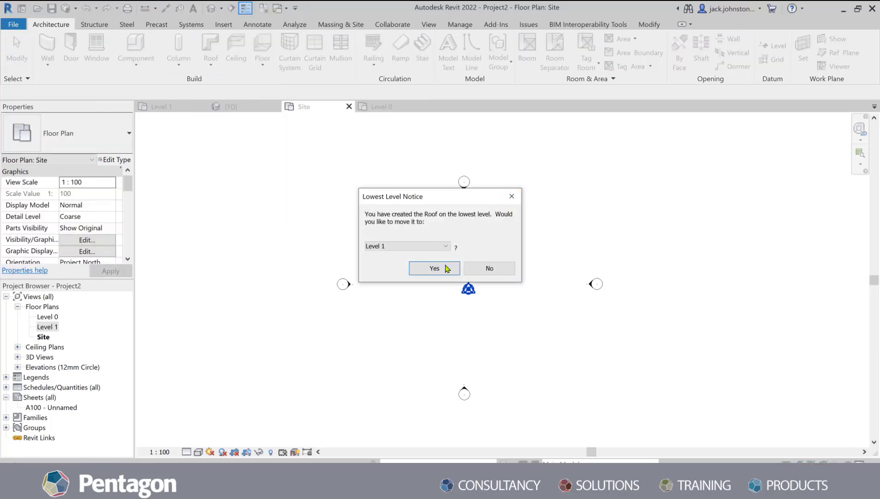
click(447, 246)
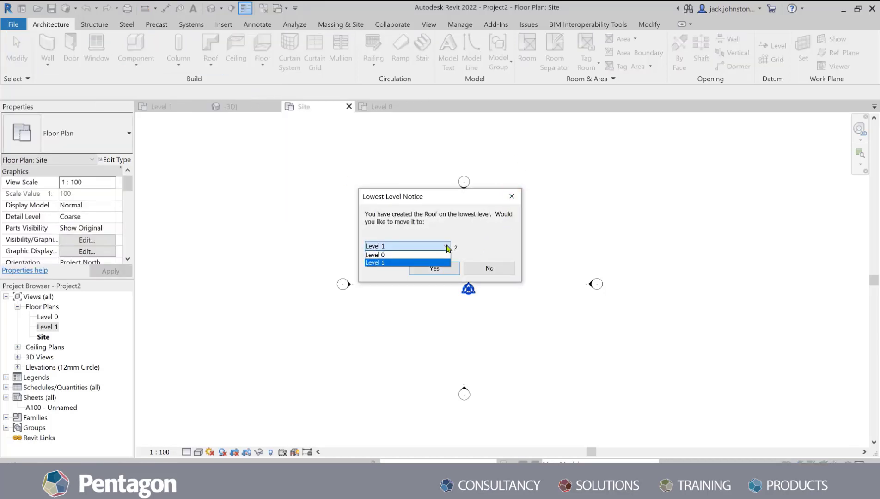
click(428, 262)
click(435, 268)
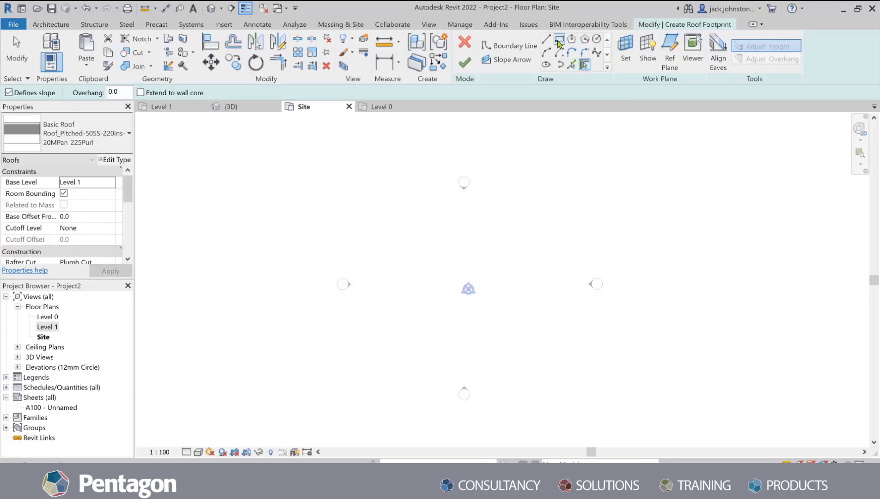
Draw a closed rectangular roof boundary 10000 mm wide and 15000 mm long around the project base point using lines
click(545, 42)
click(429, 239)
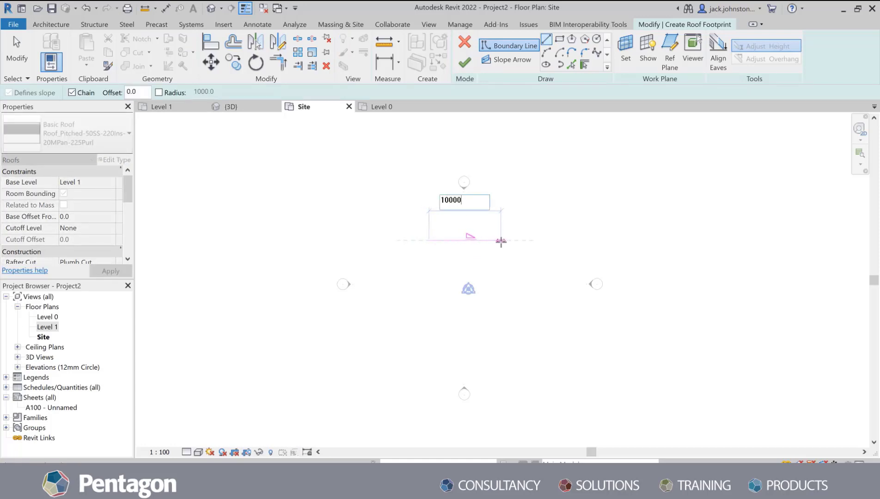
text(10000)
key(Return)
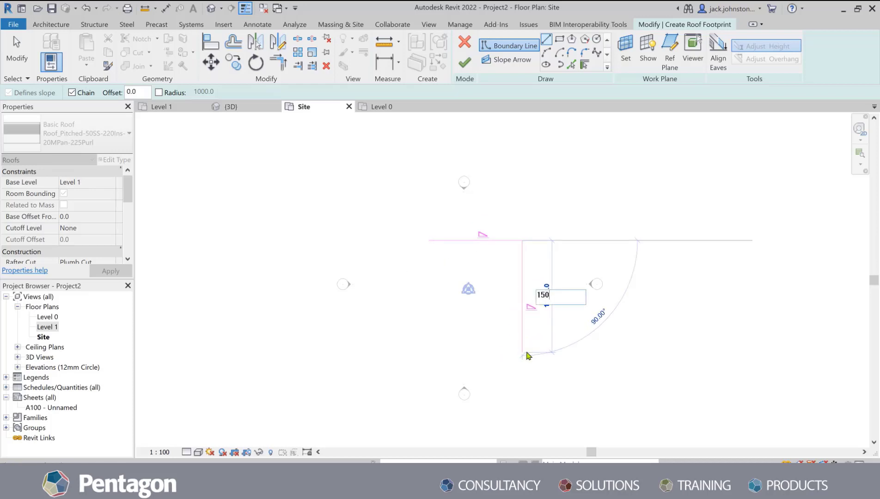
key(Return)
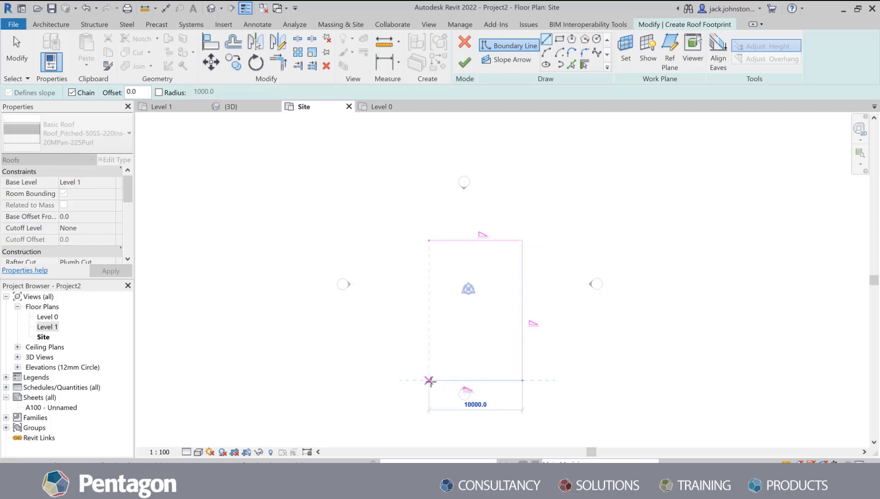
click(428, 380)
click(429, 240)
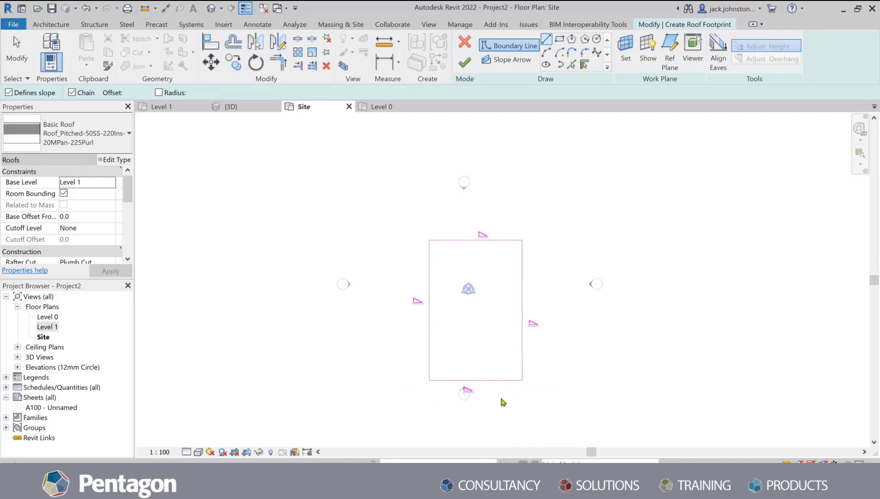
key(Escape)
key(Escape)
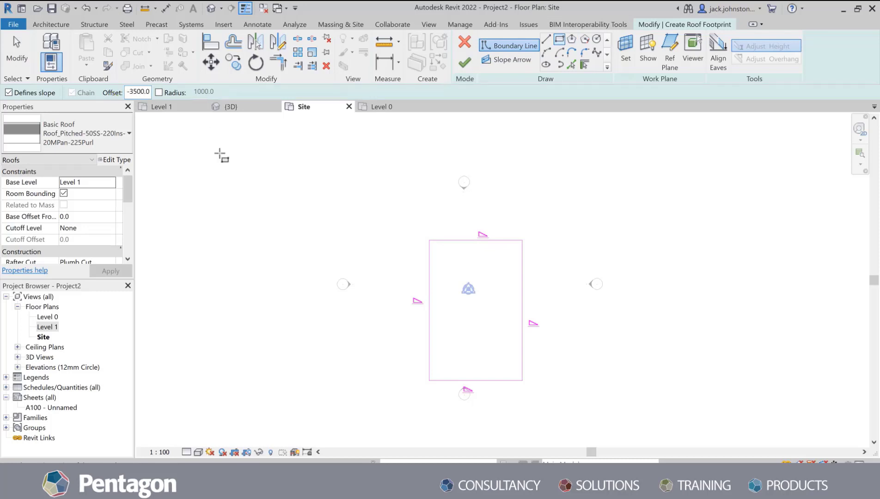
Draw an inner boundary rectangle from the outer footprint's opposite corners with an offset of -3500
click(429, 241)
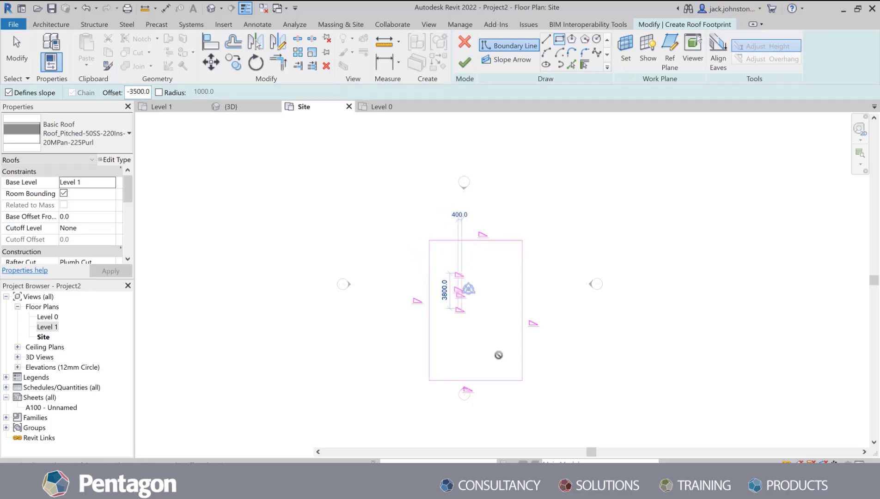
click(522, 380)
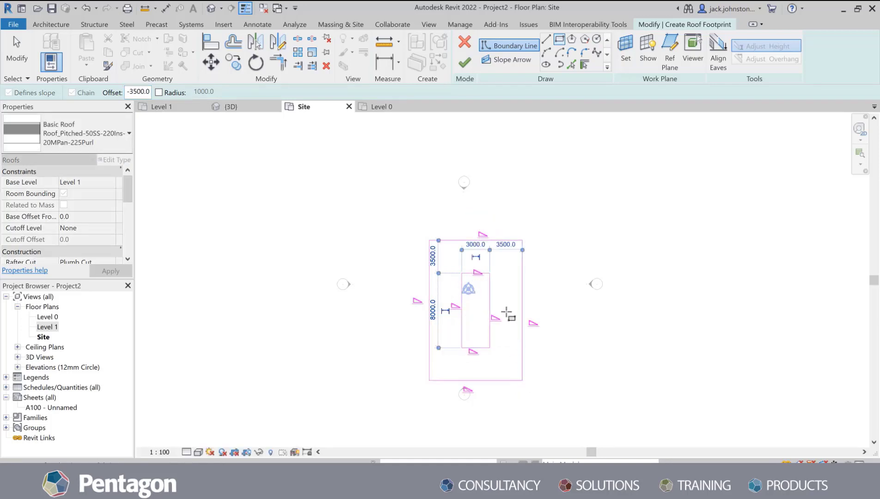
Remove the slope definition from all four inner boundary lines and finish the footprint roof
key(Escape)
key(Escape)
drag(503, 364, 483, 329)
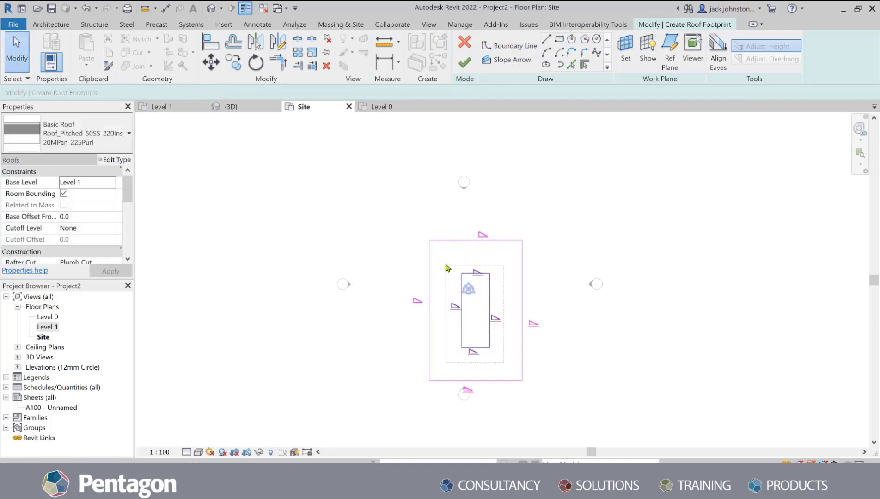
drag(451, 242, 450, 244)
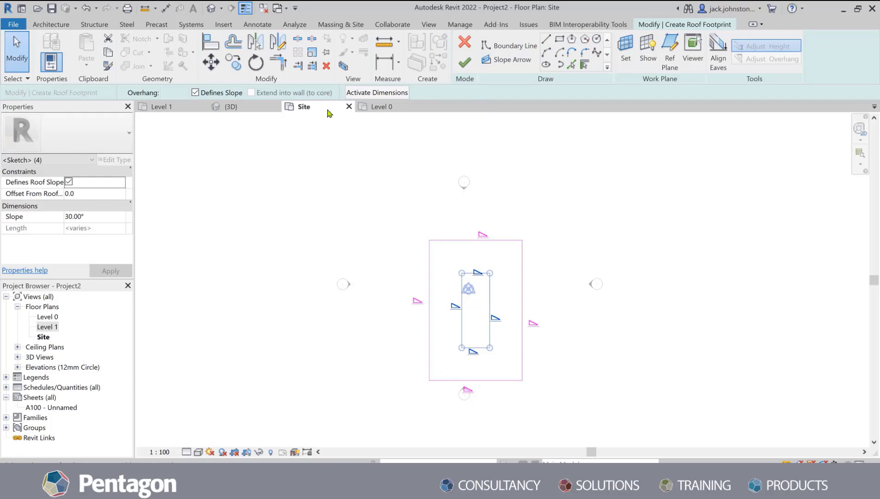
click(195, 93)
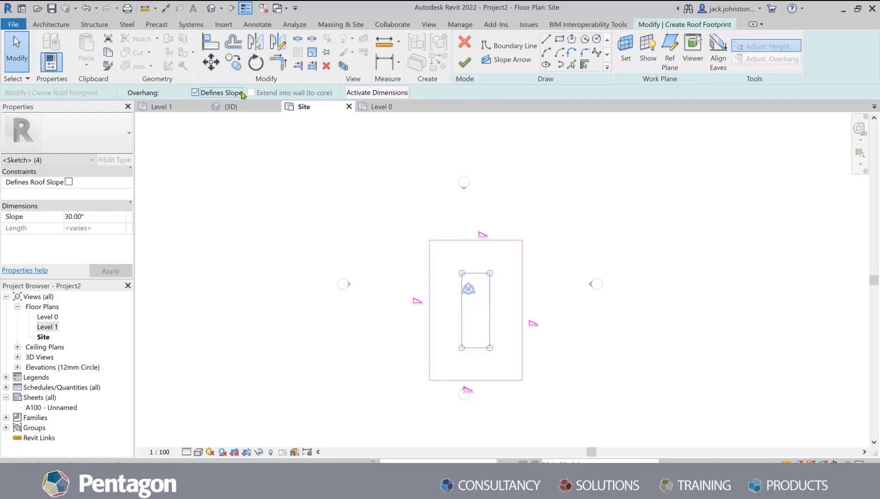
click(463, 70)
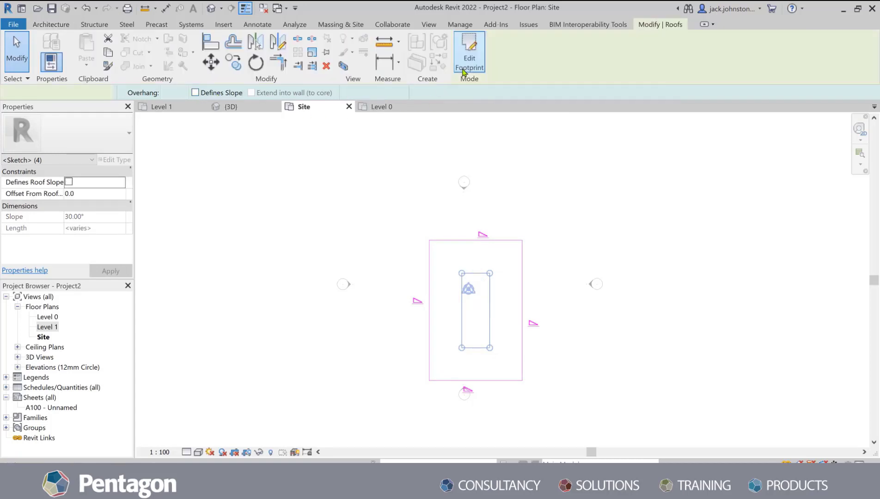
click(605, 200)
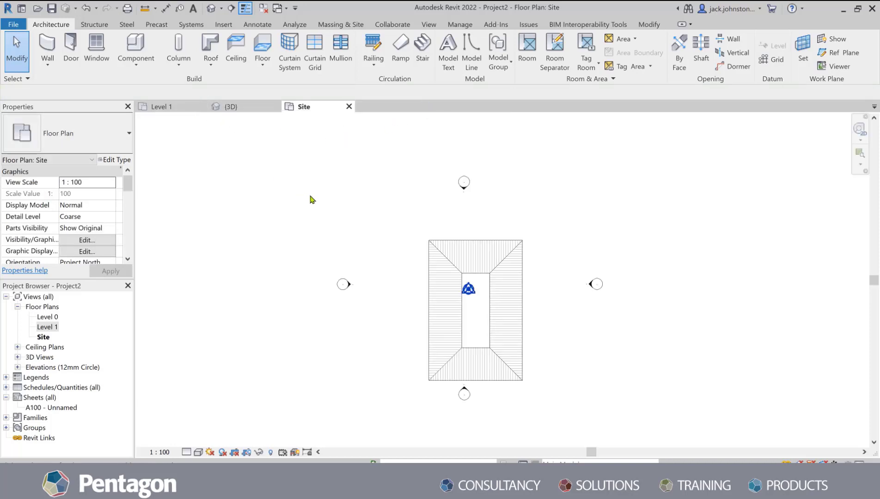
Tile the open views and frame the roof in the Site, Level 1 and 3D views
key(w)
key(t)
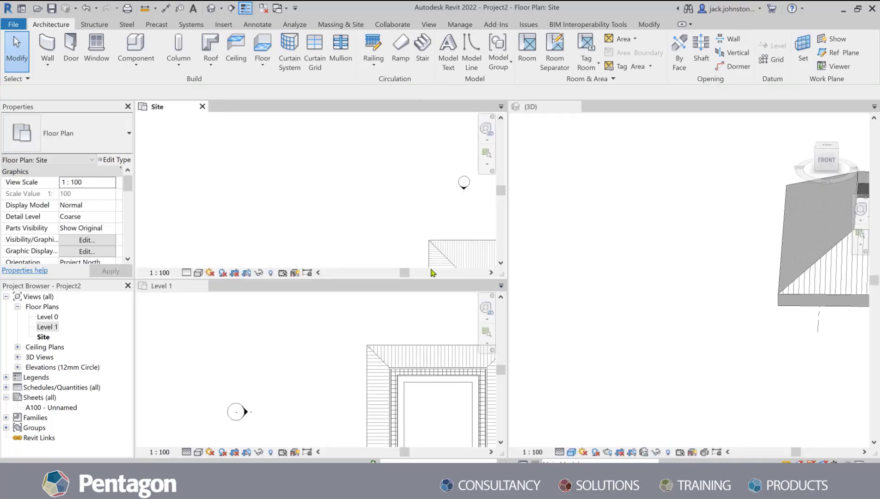
scroll(344, 194, down, 4)
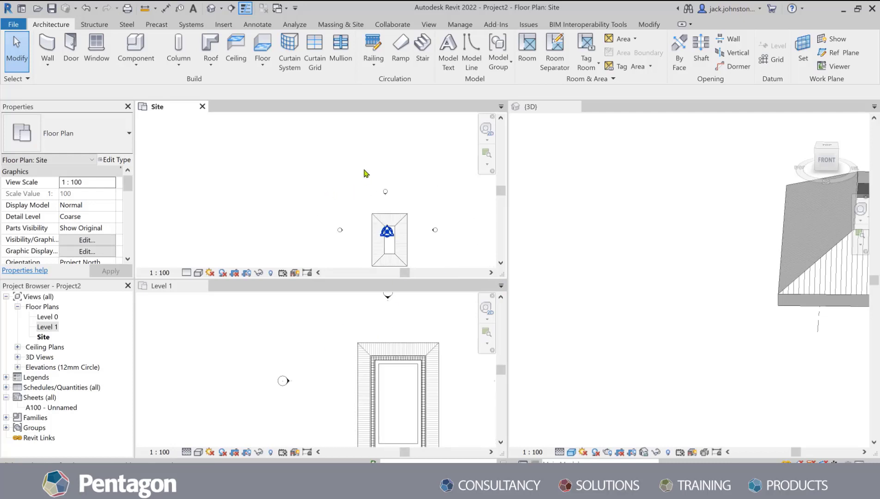
scroll(408, 231, up, 1)
scroll(668, 295, down, 5)
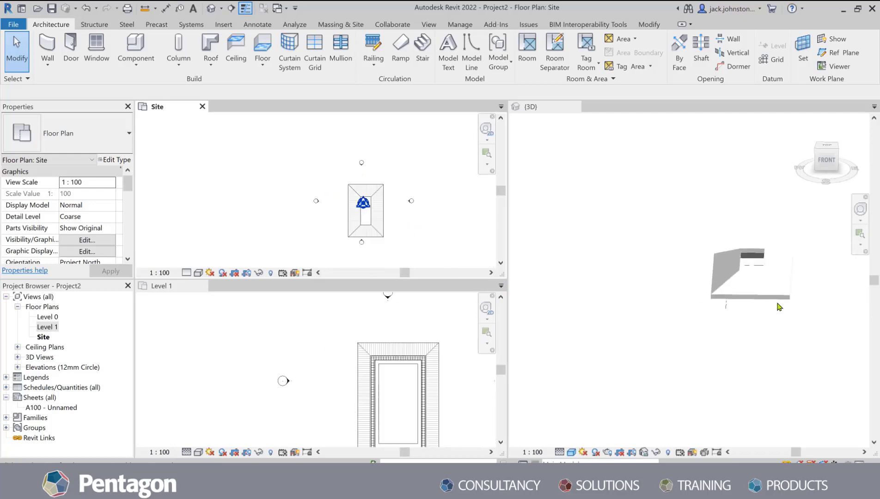
scroll(798, 303, up, 3)
click(837, 295)
scroll(226, 326, down, 2)
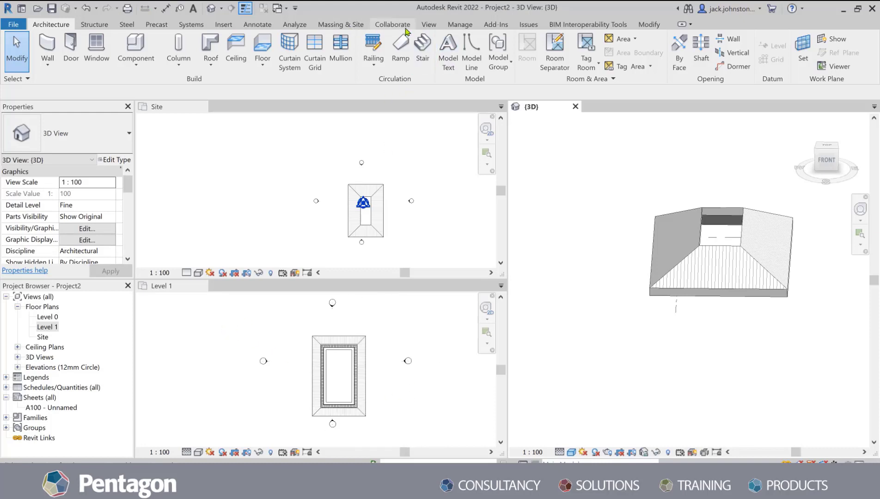
Create a building section across the roof's width in the Level 1 plan and open its view
click(429, 26)
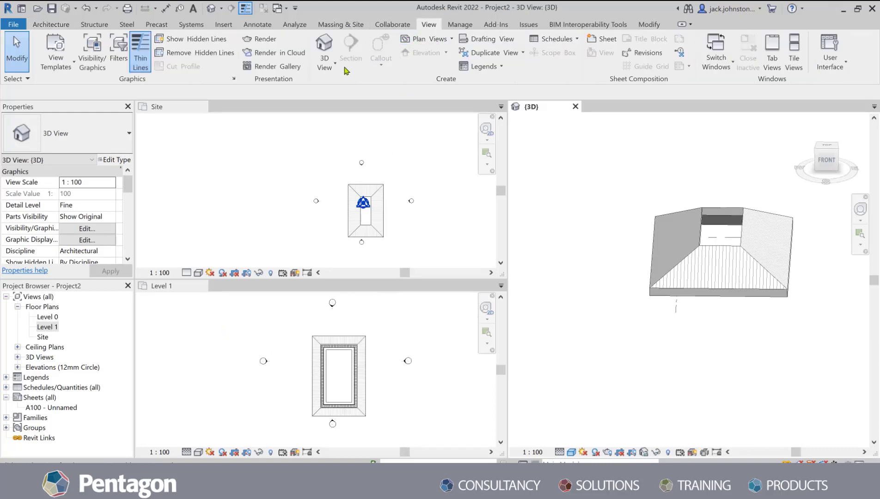
click(381, 337)
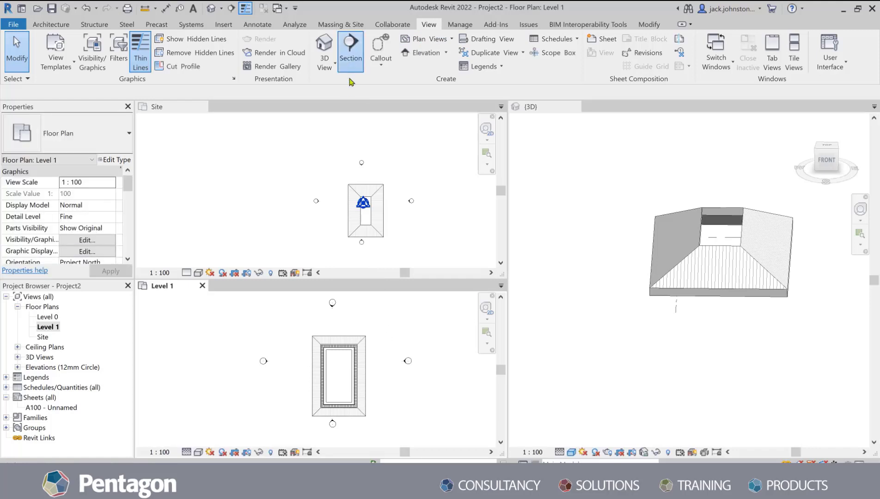
click(350, 50)
click(294, 376)
click(375, 376)
key(Escape)
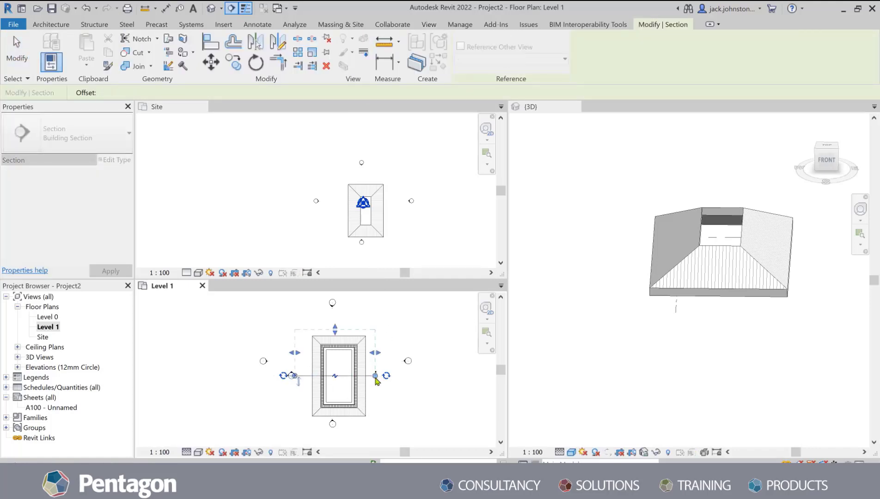
key(Escape)
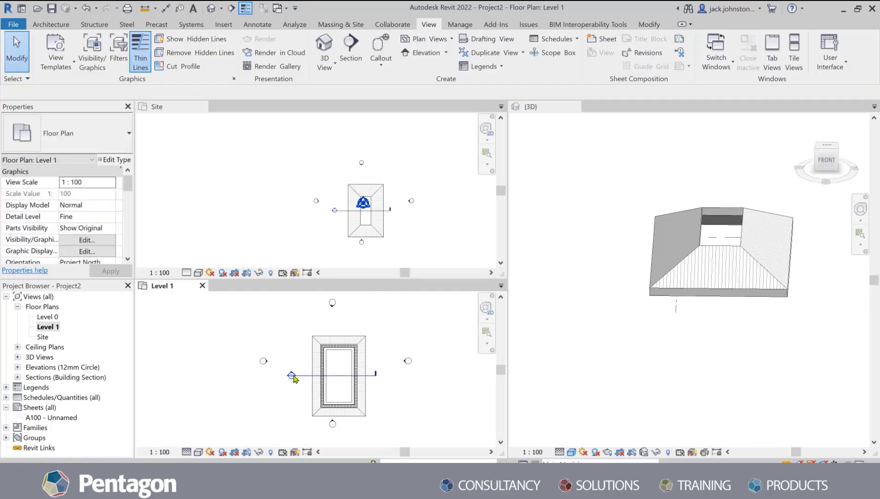
double_click(292, 376)
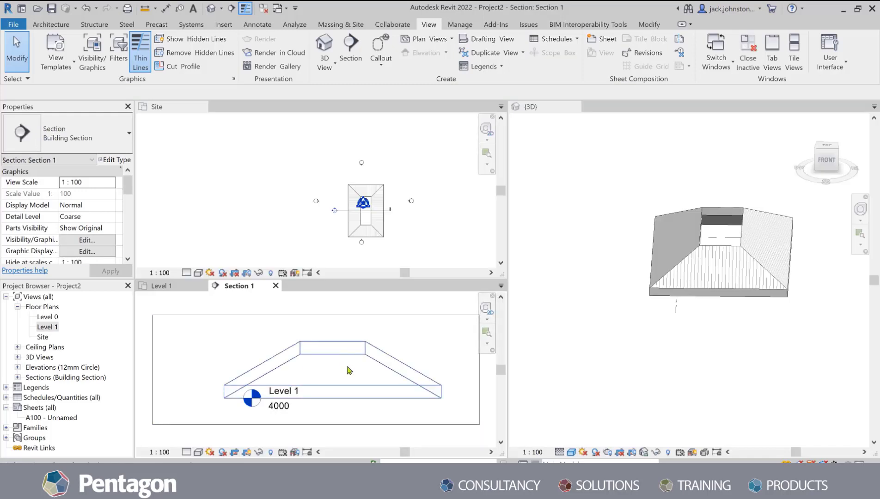
Start another roof by footprint through the Level 0 floor plan, based on Level 1, with the rectangle boundary tool
scroll(365, 236, up, 3)
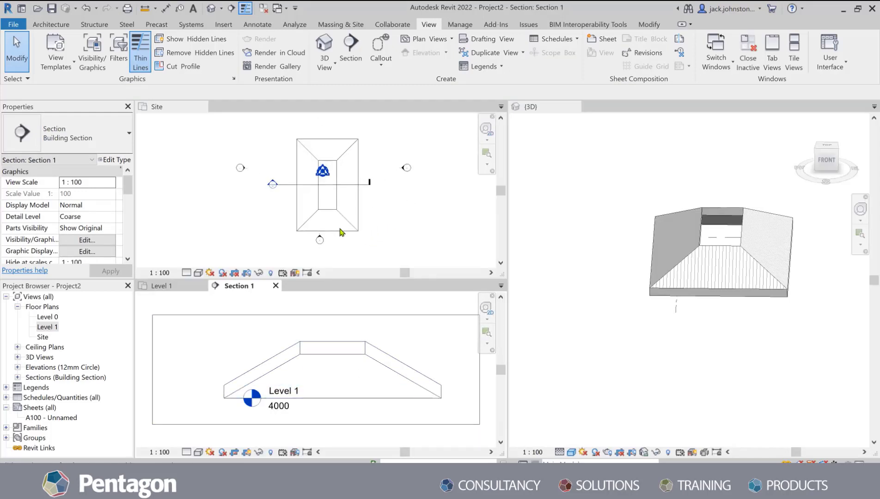
scroll(379, 244, up, 1)
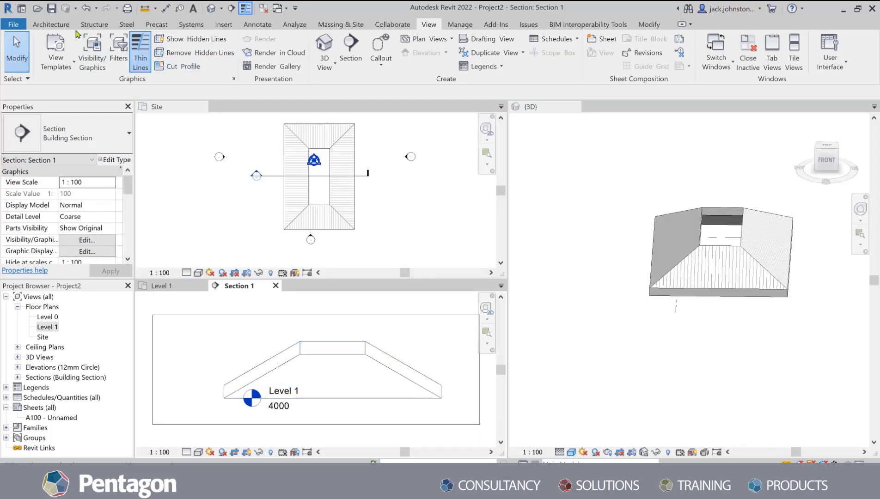
click(51, 24)
click(210, 54)
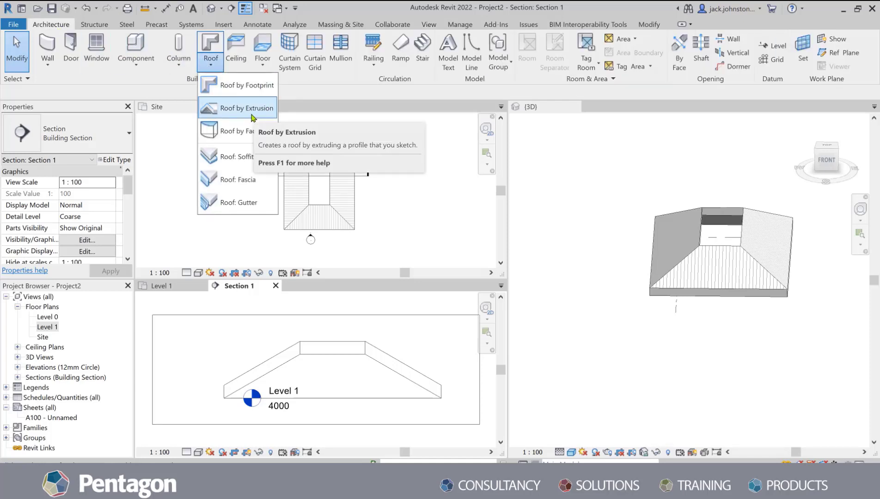
click(252, 108)
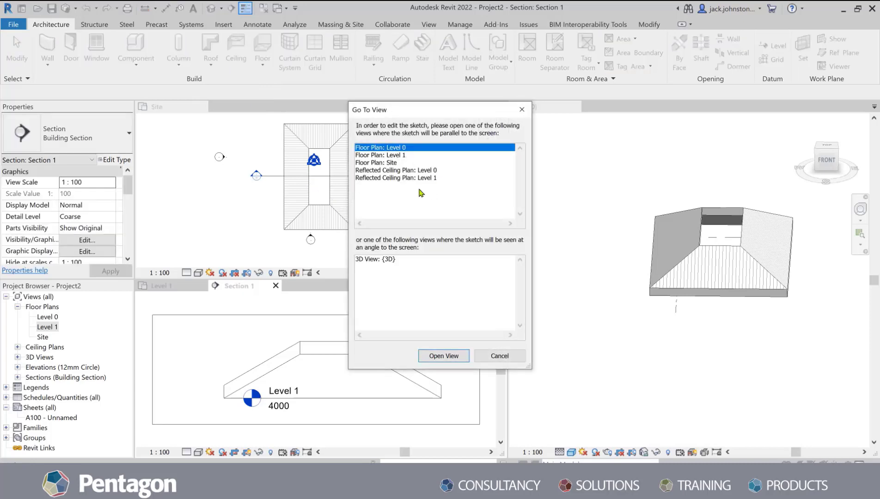
click(444, 356)
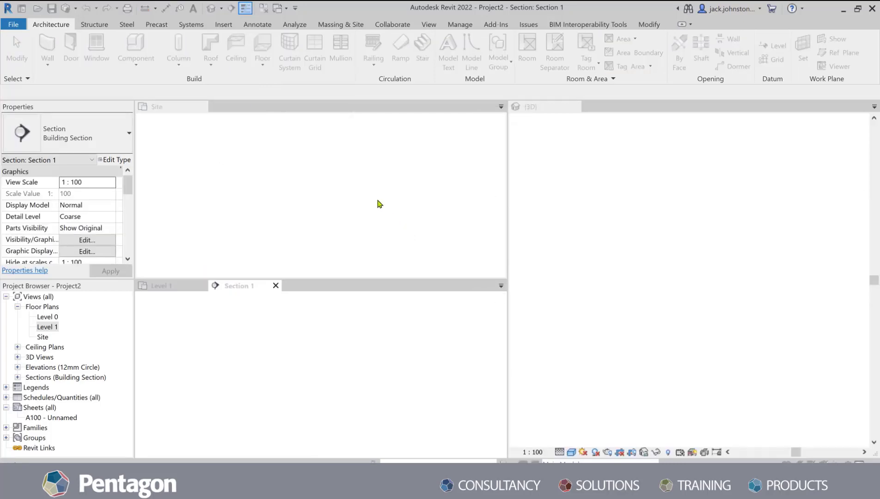
click(433, 269)
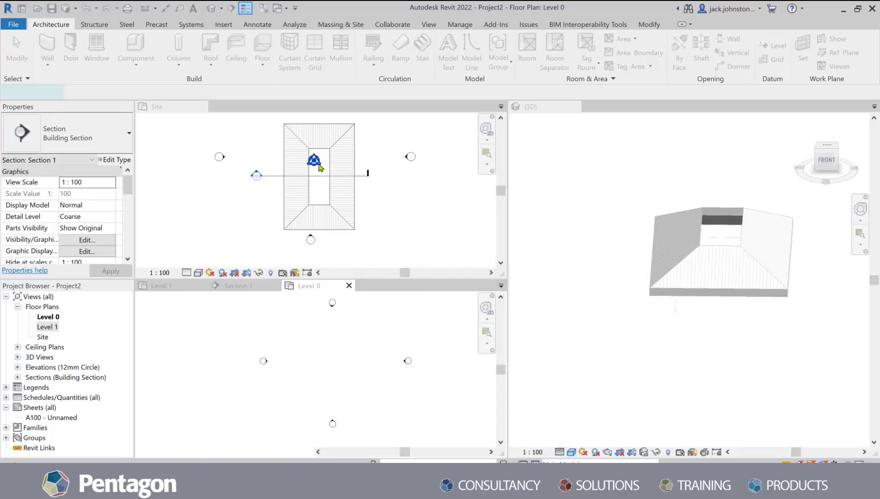
click(563, 41)
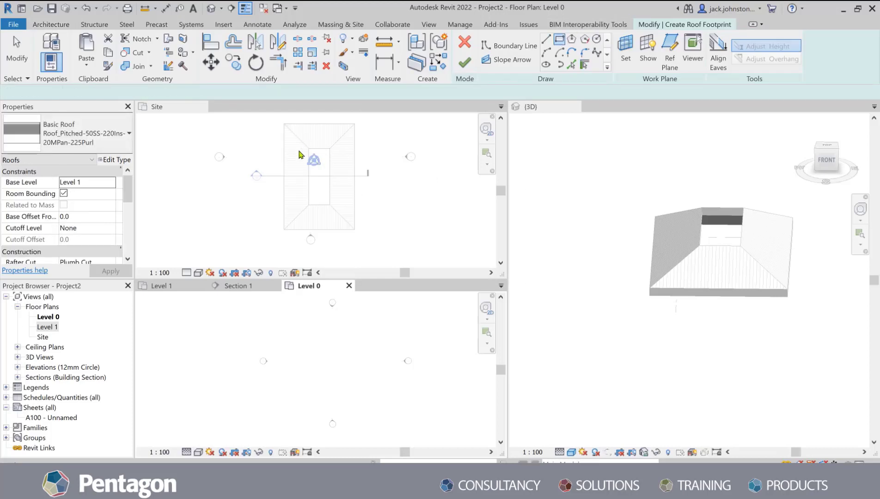
Draw a 3000 by 8000 mm rectangular boundary in the Site plan between opposite corners of the existing roof's opening
click(322, 180)
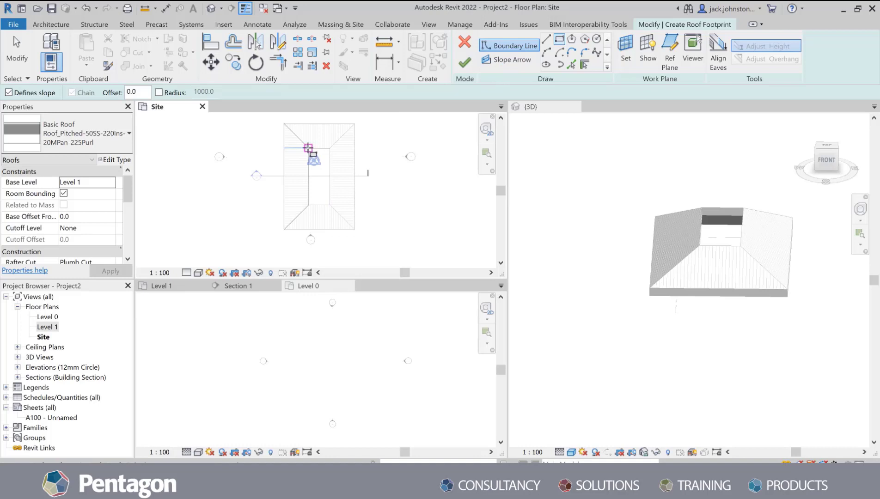
scroll(309, 148, up, 6)
click(300, 156)
scroll(302, 156, down, 2)
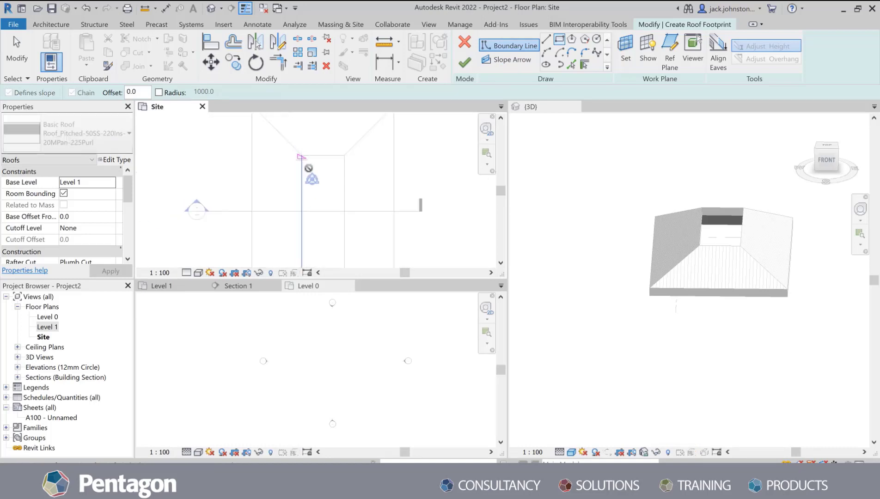
scroll(336, 184, down, 2)
scroll(341, 228, up, 2)
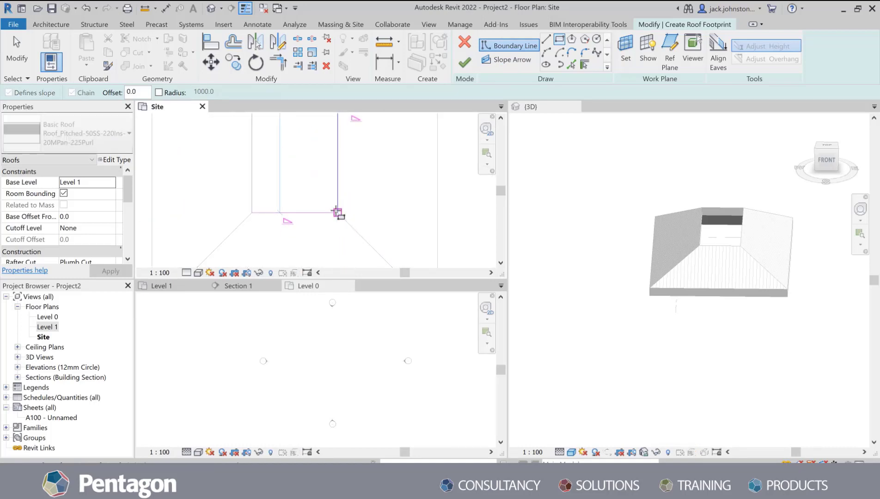
click(338, 213)
key(Escape)
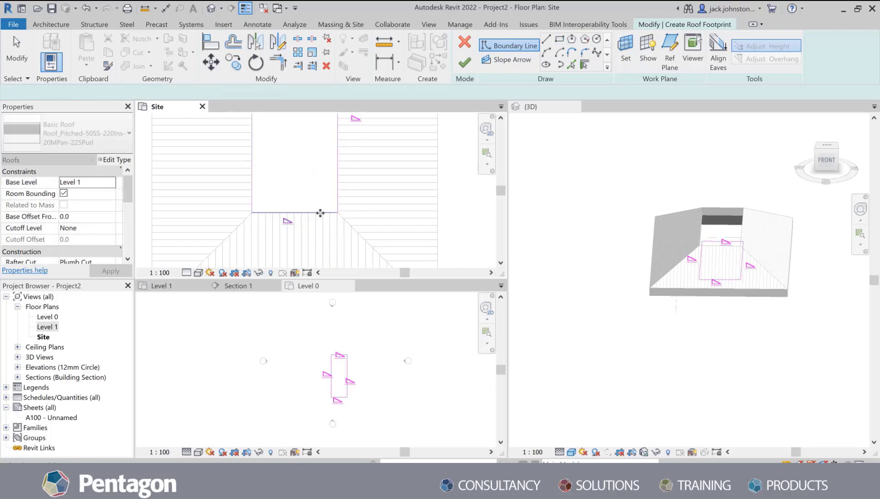
Remove the slope definition from the two 3000 mm boundary edges and finish the gable roof
click(305, 210)
scroll(300, 201, down, 2)
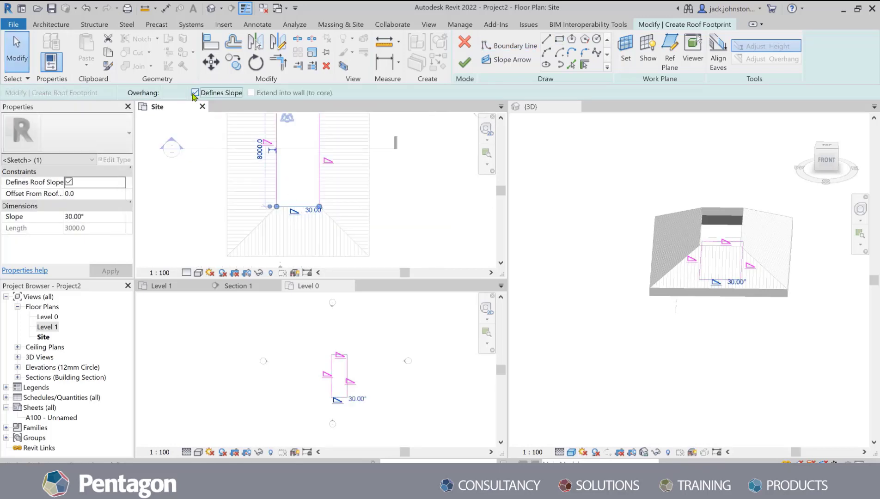
click(194, 93)
scroll(279, 173, up, 2)
scroll(279, 166, down, 2)
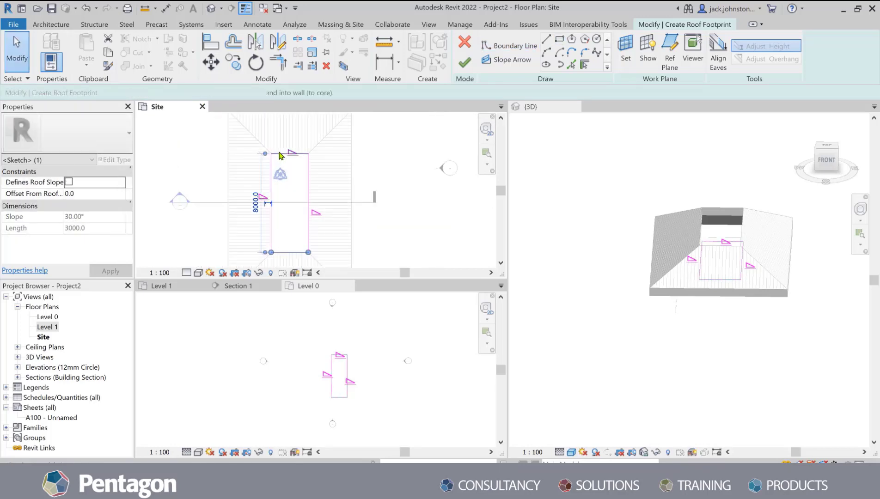
click(279, 154)
click(194, 93)
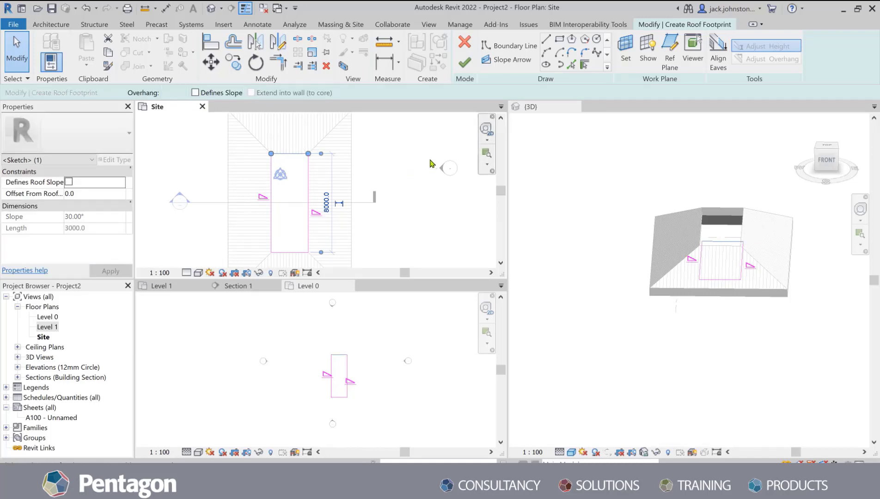
click(465, 63)
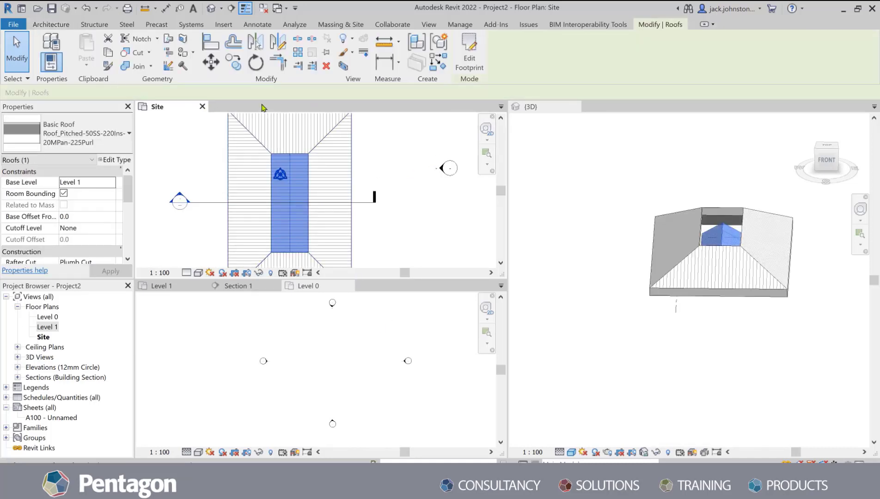
Move the small gable roof up in Section 1, from its lower eave corner to the lower corner of the main roof's opening
click(251, 287)
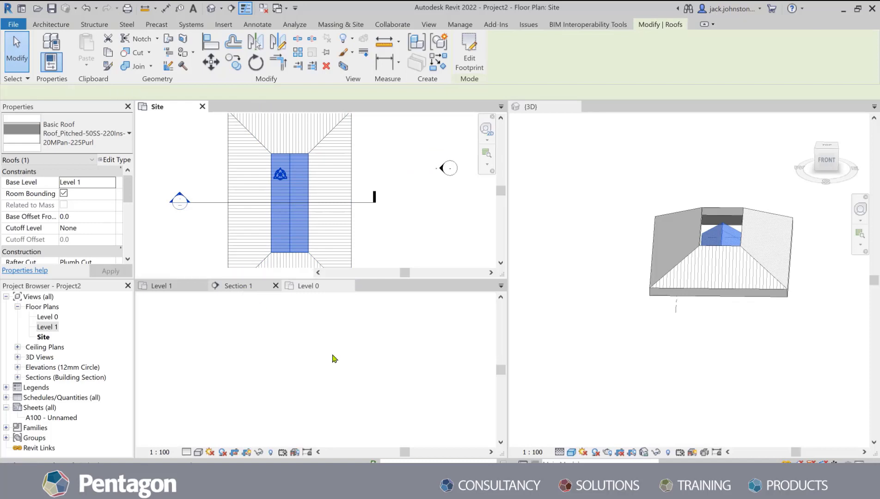
scroll(333, 396, down, 2)
scroll(335, 344, up, 2)
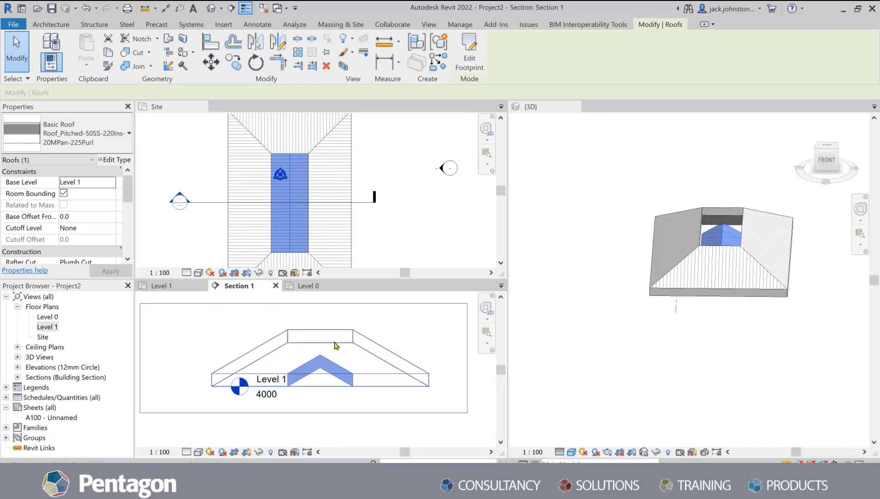
click(337, 364)
click(331, 368)
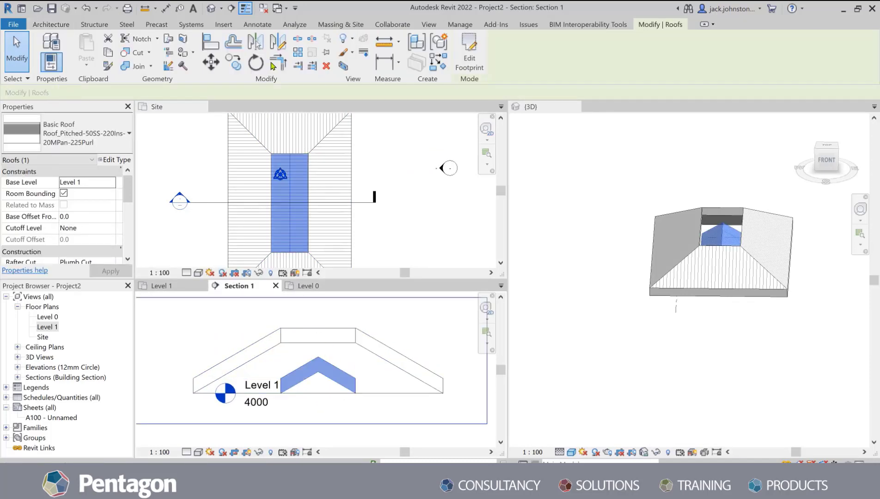
click(216, 69)
scroll(282, 397, up, 3)
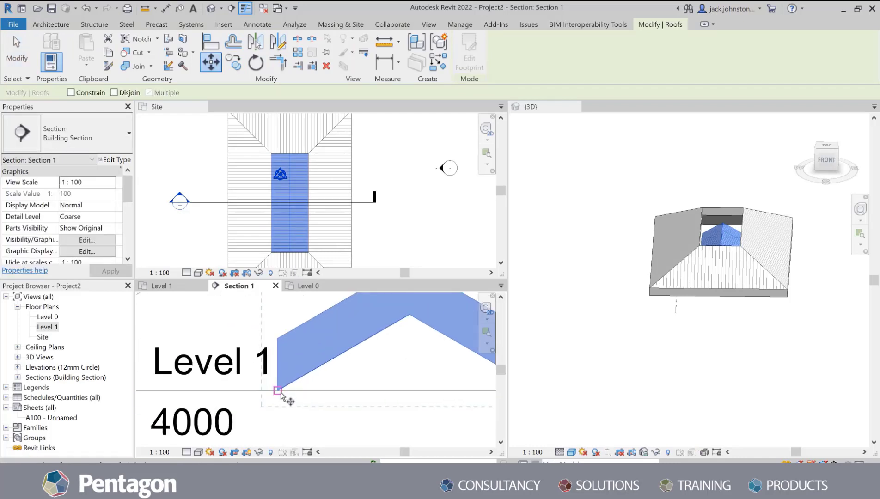
click(277, 391)
scroll(277, 391, down, 3)
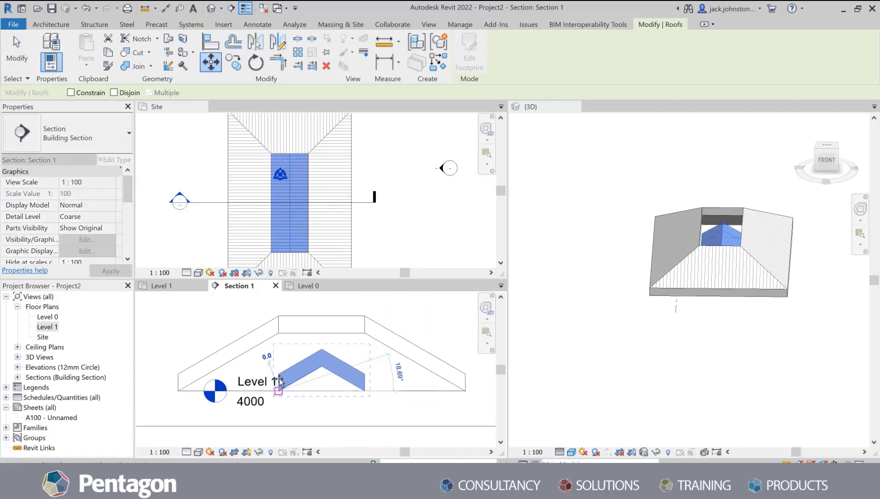
click(280, 334)
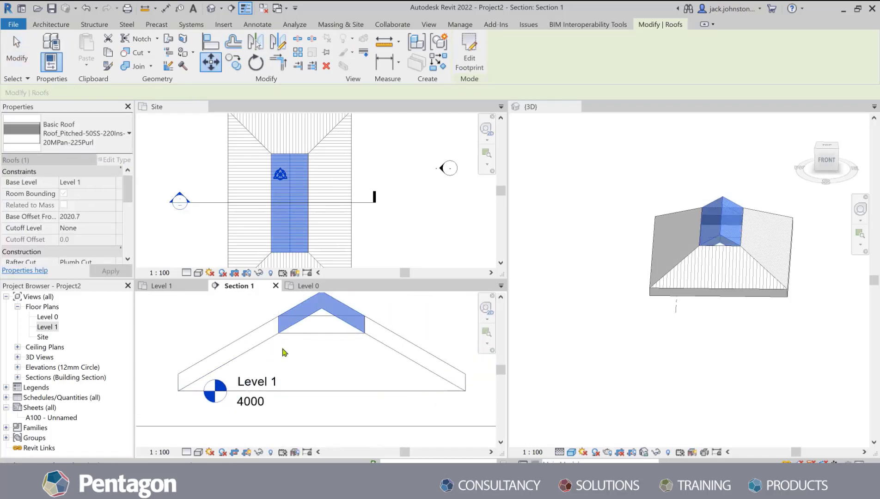
click(323, 373)
scroll(320, 356, down, 2)
scroll(319, 329, up, 2)
click(322, 340)
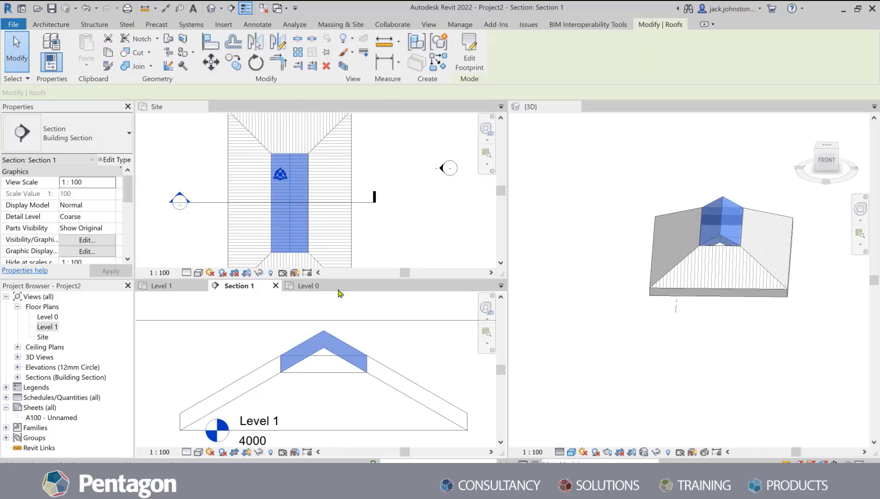
click(469, 53)
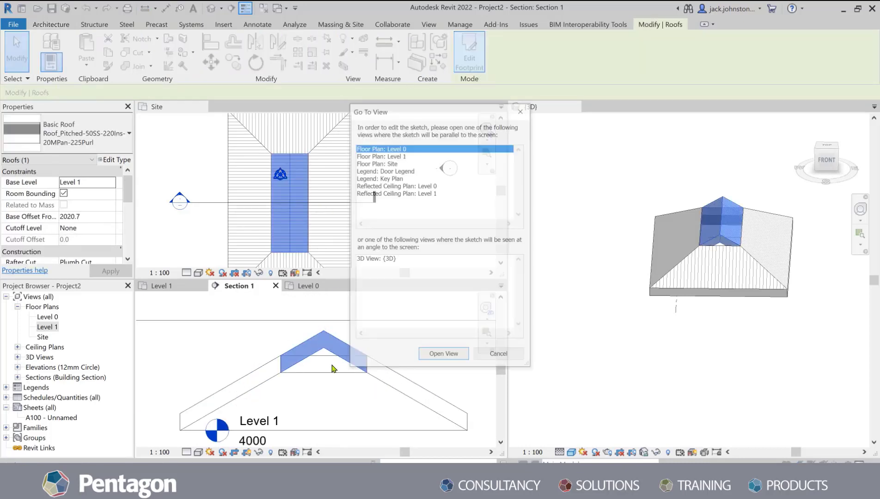
click(438, 357)
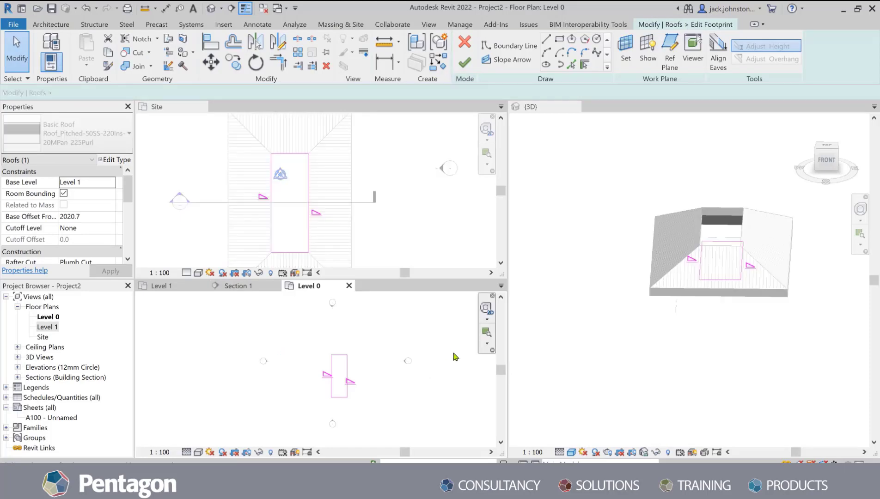
click(464, 62)
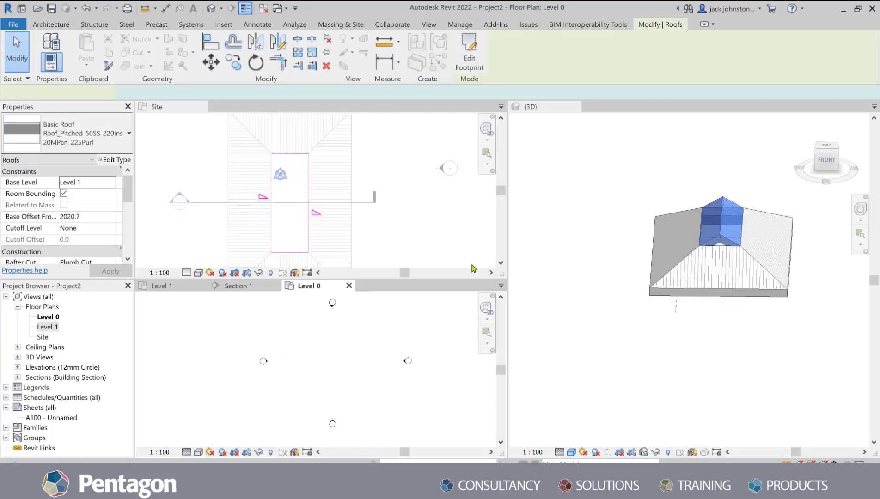
Steepen the small gable roof by raising its ridge in the 3D view
key(Escape)
click(724, 219)
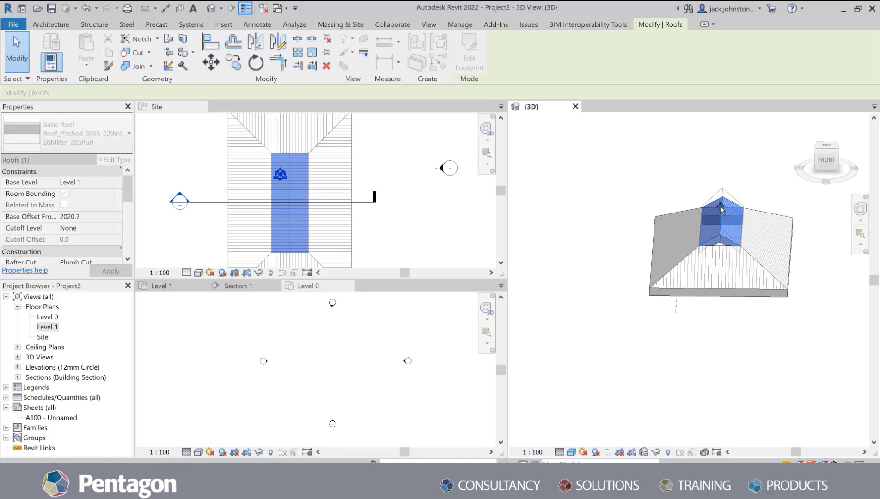
click(705, 361)
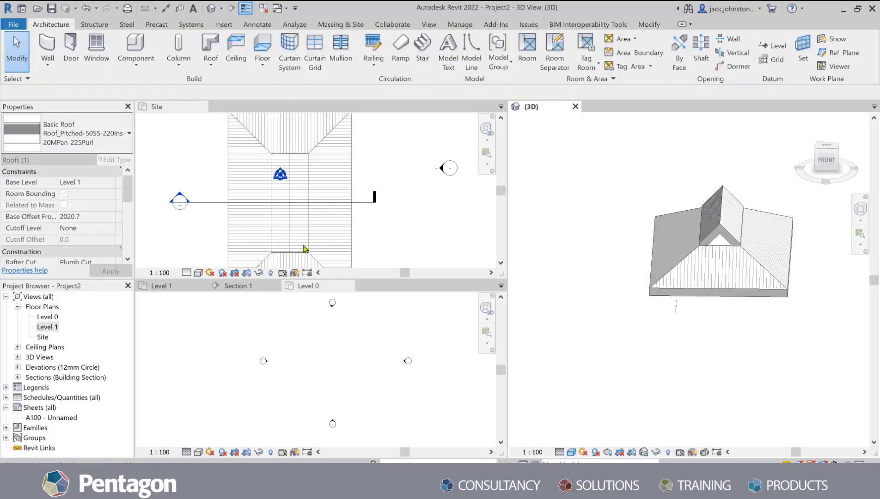
Move the small gable roof down about 148 mm in Section 1, from its upper eave corner to the upper corner of the main roof's opening
click(236, 286)
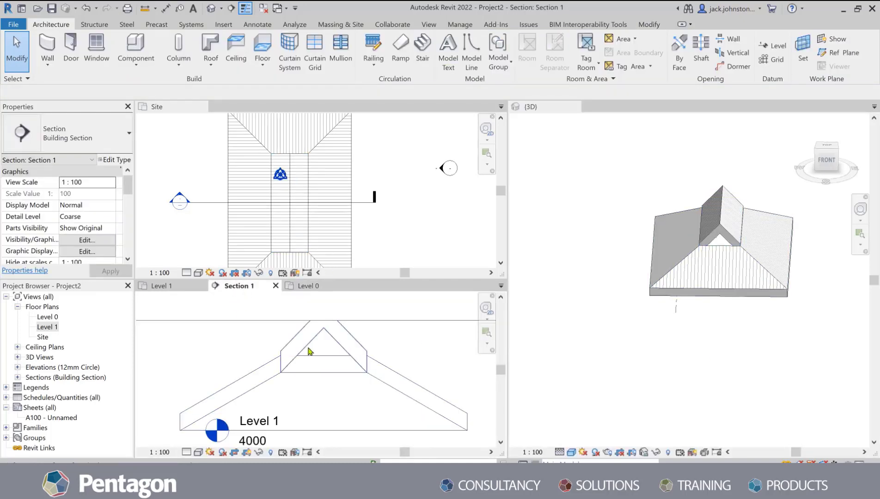
scroll(330, 367, down, 2)
scroll(338, 360, up, 3)
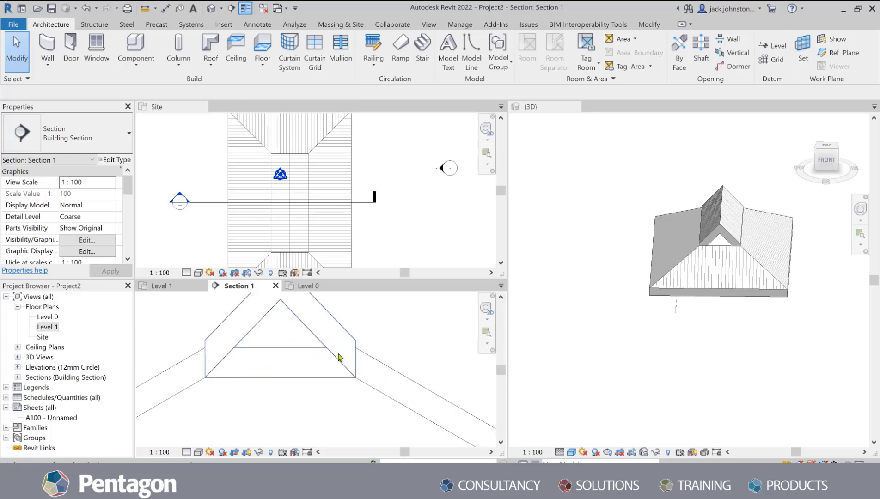
click(340, 356)
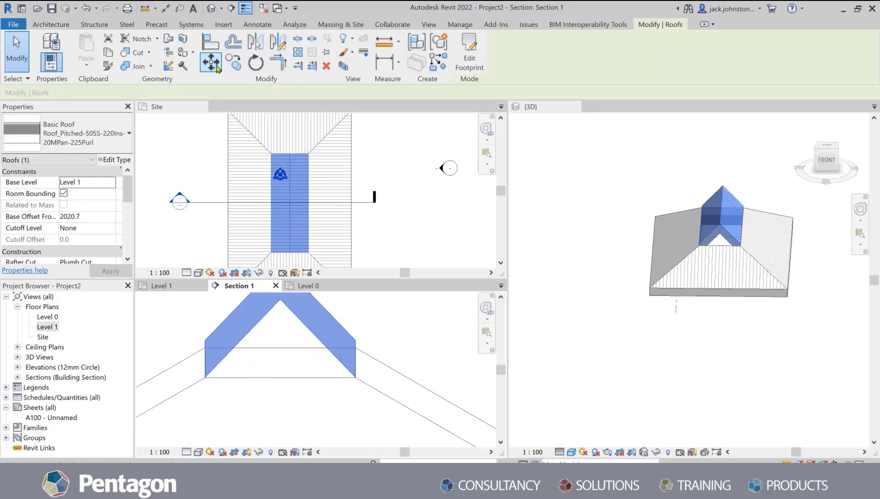
key(m)
key(v)
click(356, 342)
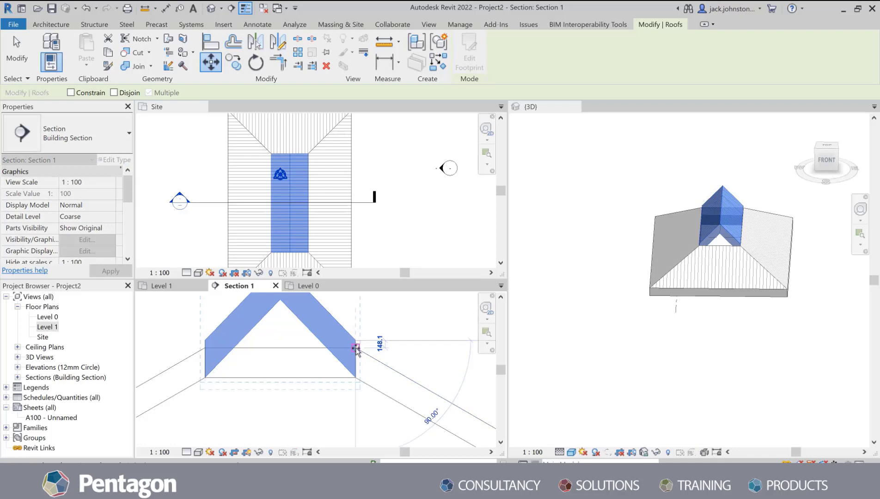
key(Escape)
key(Escape)
Enlarge Section 1's crop region above the ridge and beyond the right eave so that it encloses the whole roof
scroll(344, 363, down, 5)
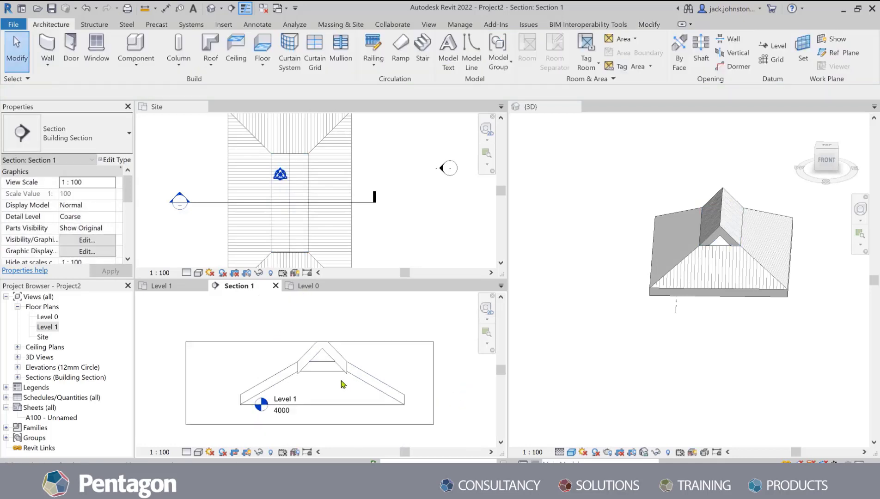
scroll(338, 384, up, 2)
click(333, 351)
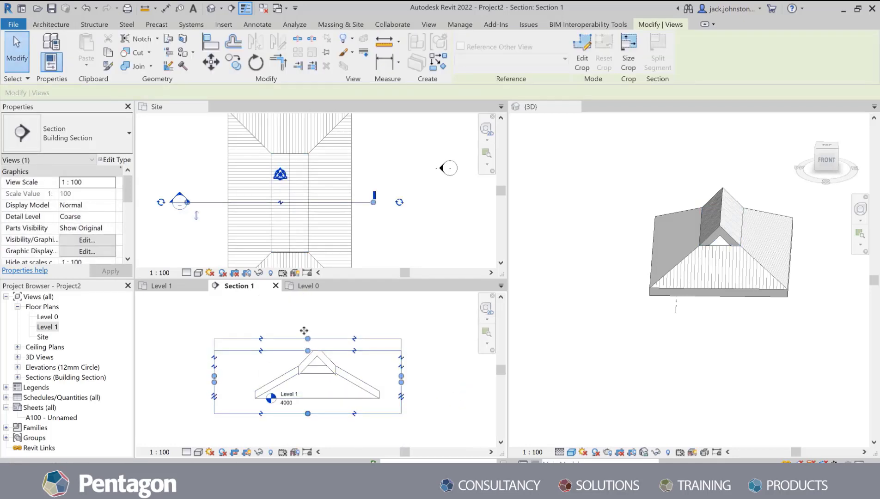
drag(401, 370, 420, 370)
click(448, 393)
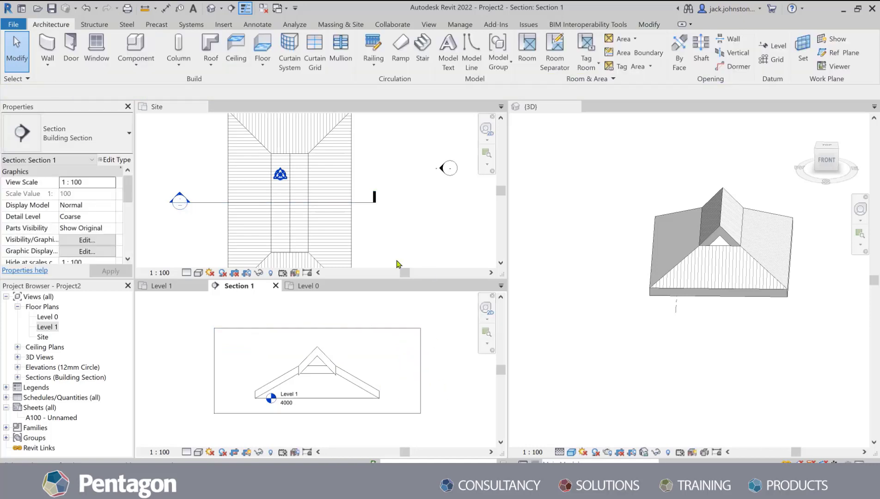
shift+middle_drag(756, 310, 784, 264)
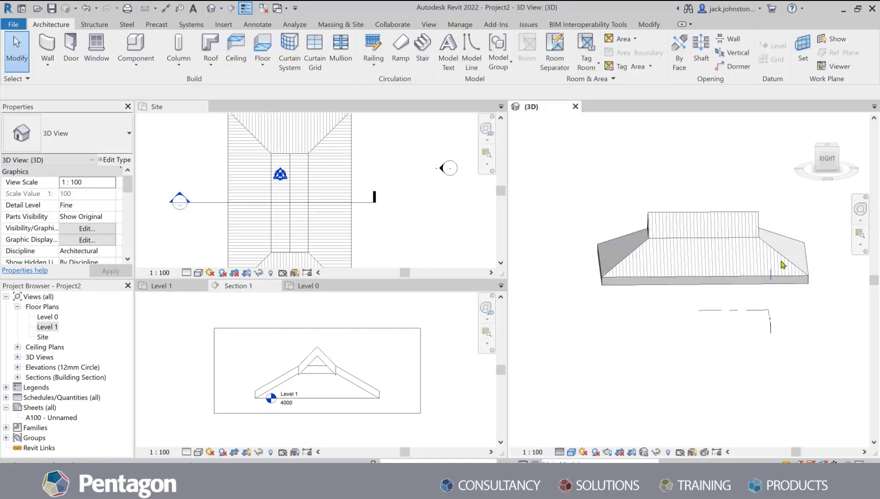